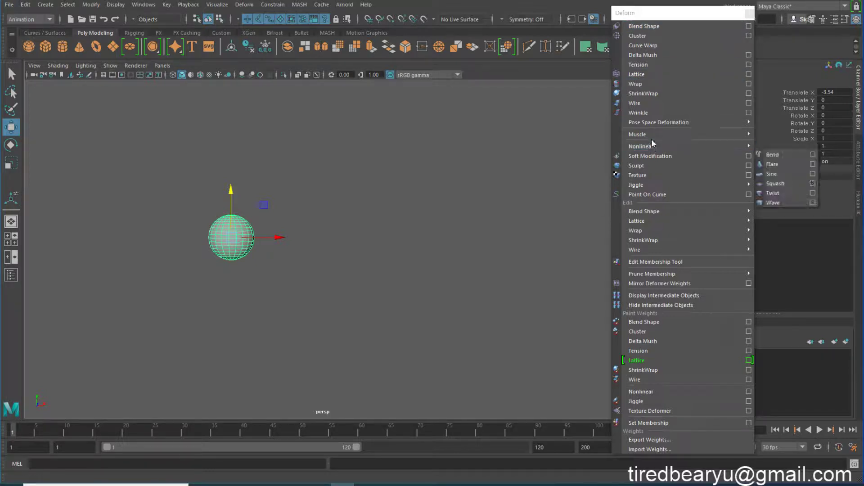
Make three duplicates of the sphere in a row along the X axis, ending with the outermost at about X 5.56.
left_click(370, 239)
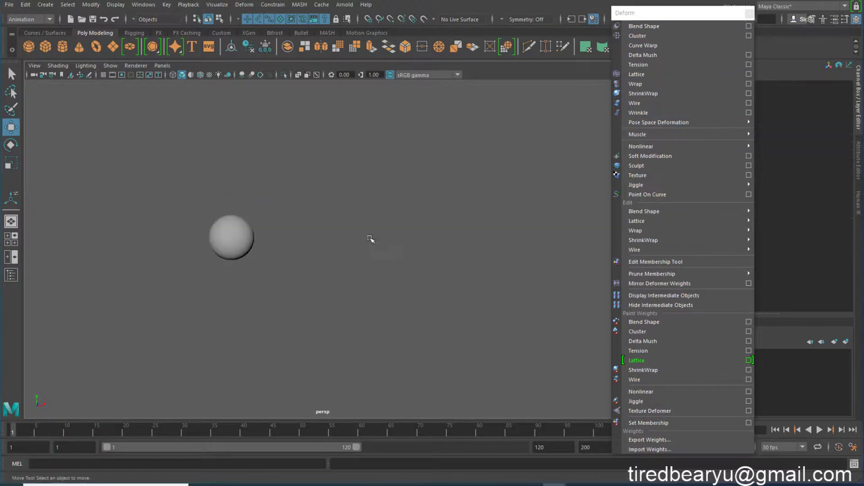
left_click(232, 243)
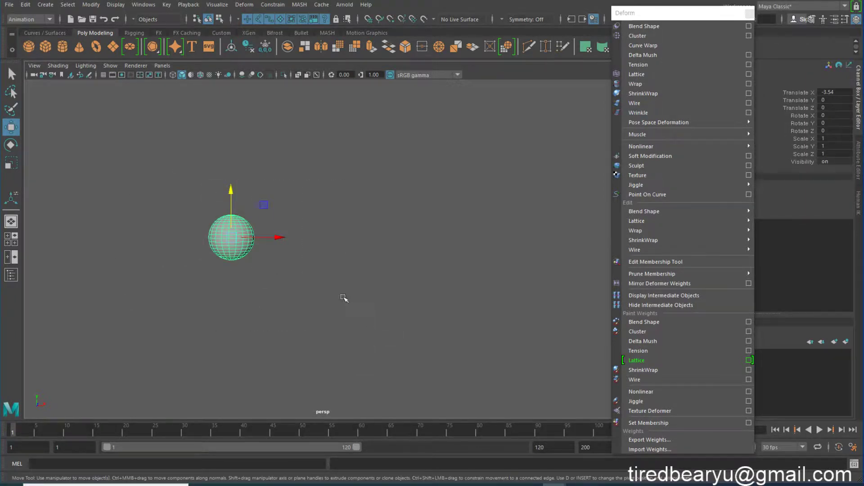
left_click(351, 199)
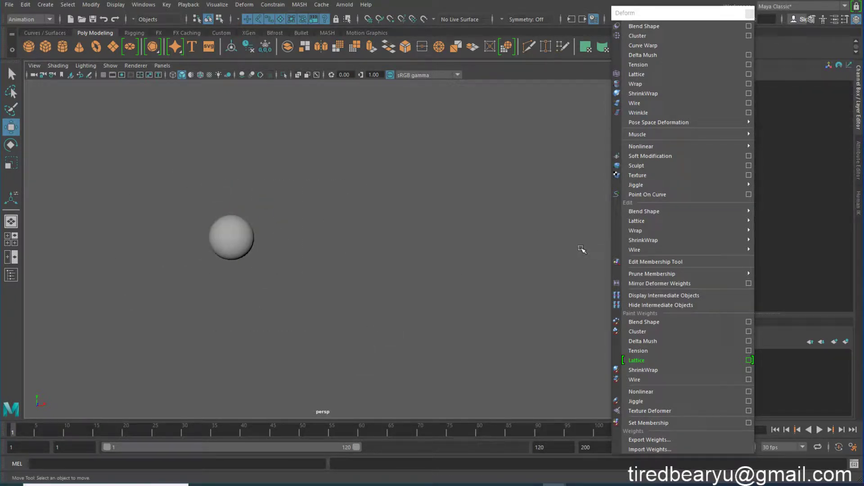
left_click_drag(210, 163, 315, 261)
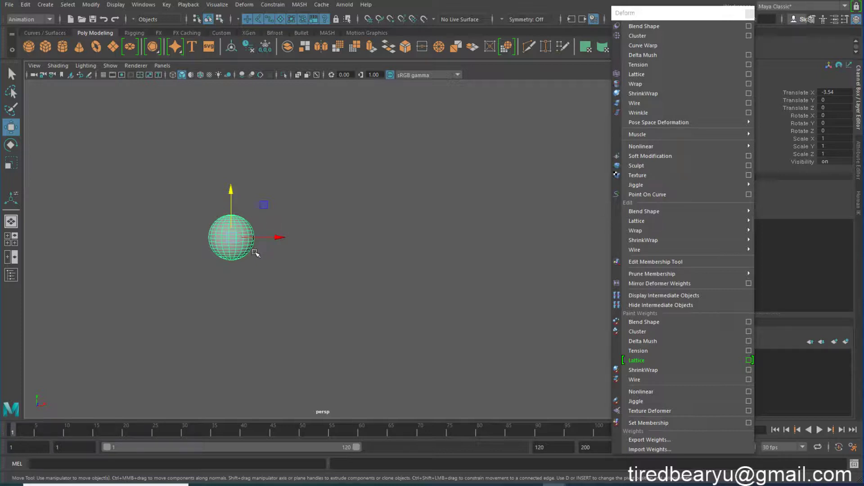
key("ctrl+d")
left_click_drag(276, 239, 345, 251)
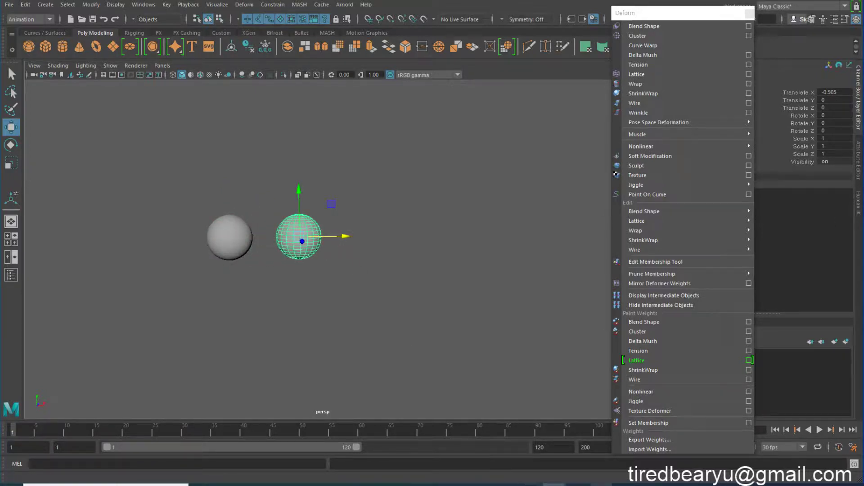
left_click_drag(345, 239, 421, 243)
key("ctrl+d")
key("shift+d")
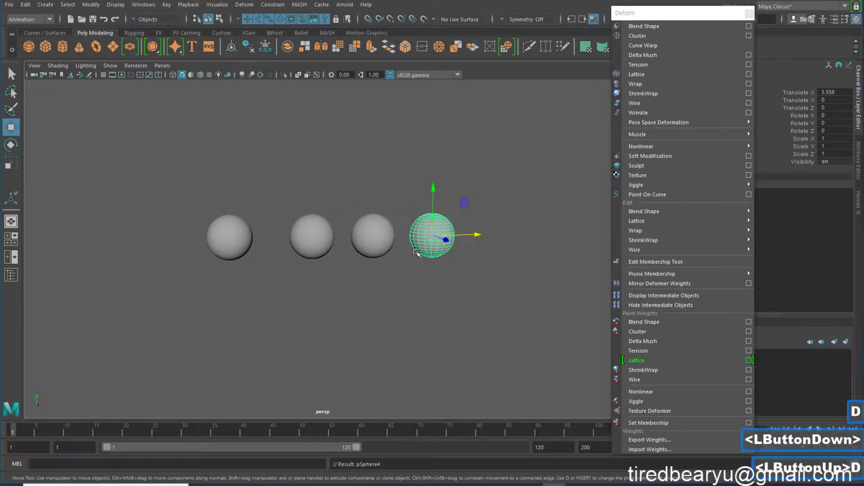
Move the three duplicate spheres together along X, away from the original, so the middle one sits at about X 5.57.
left_click(465, 284)
left_click_drag(465, 284, 292, 182)
middle_click_drag(295, 190, 340, 199, "alt")
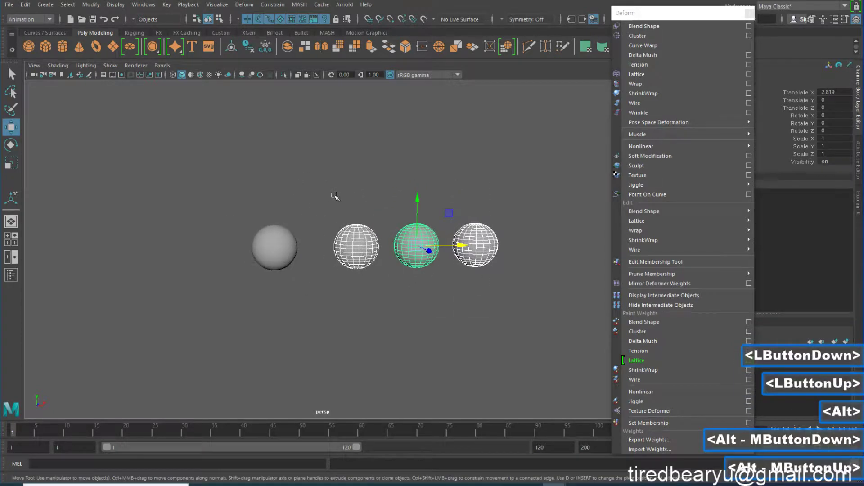
left_click(251, 246)
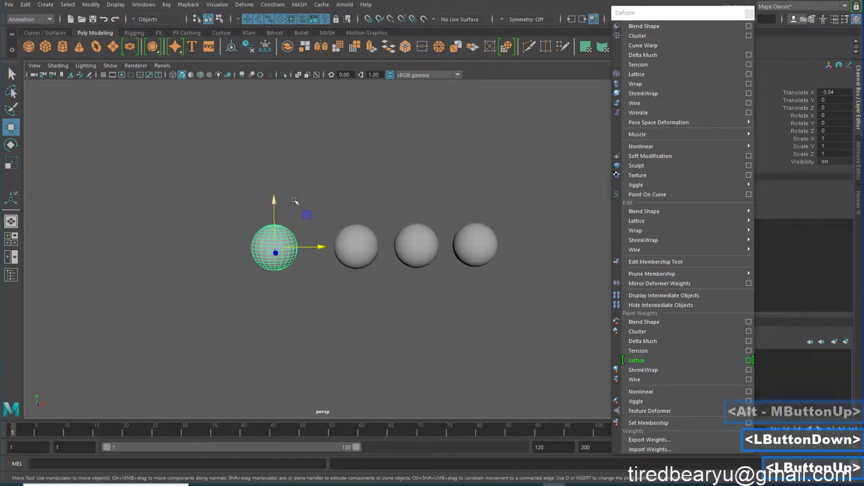
left_click_drag(320, 205, 524, 288)
left_click_drag(467, 249, 525, 248)
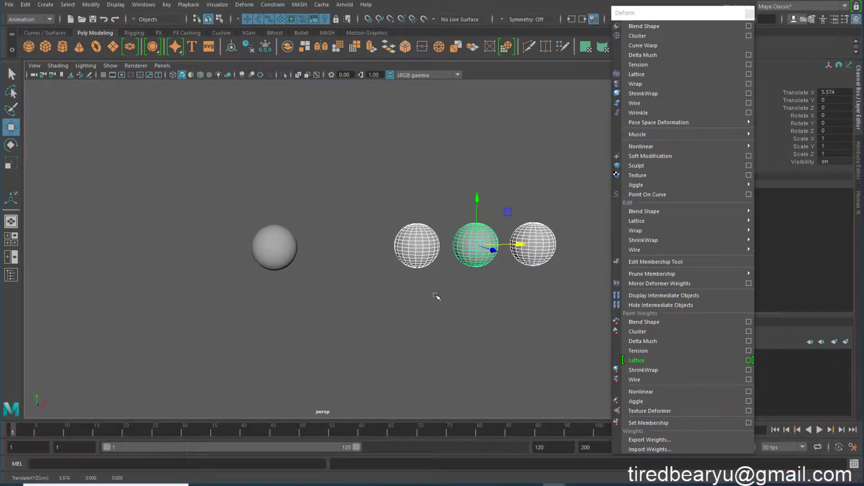
Stretch the duplicate nearest the original upward by raising its top cap of vertices along Y.
middle_click_drag(407, 293, 366, 291, "alt")
left_click(359, 223, "alt")
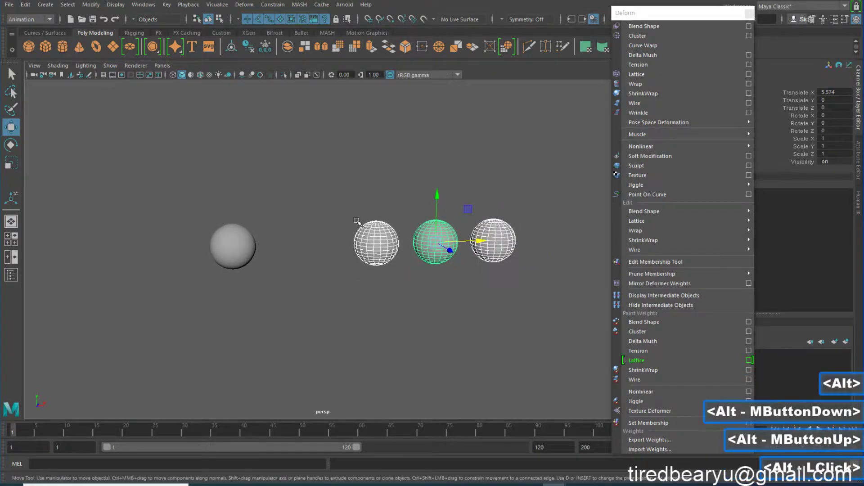
double_click(366, 232)
left_click_drag(351, 269, 344, 264, "alt")
right_click_drag(343, 265, 336, 208, "alt")
left_click_drag(335, 207, 392, 232)
key("w")
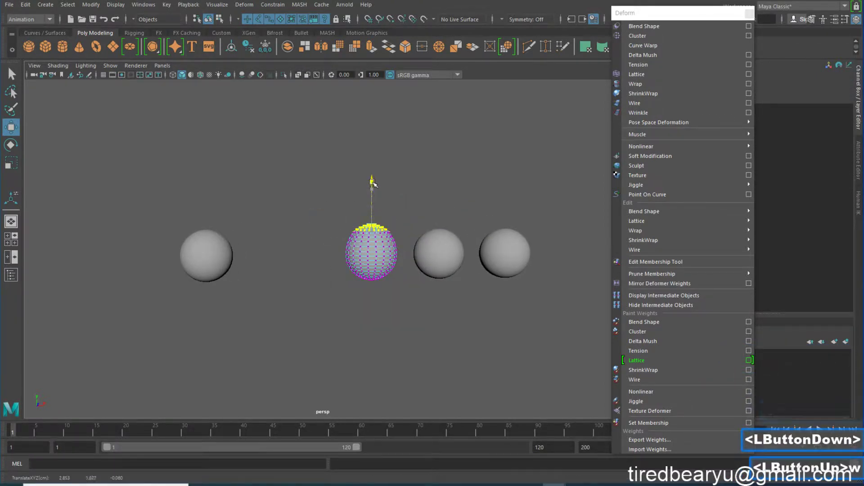
left_click_drag(372, 184, 374, 162)
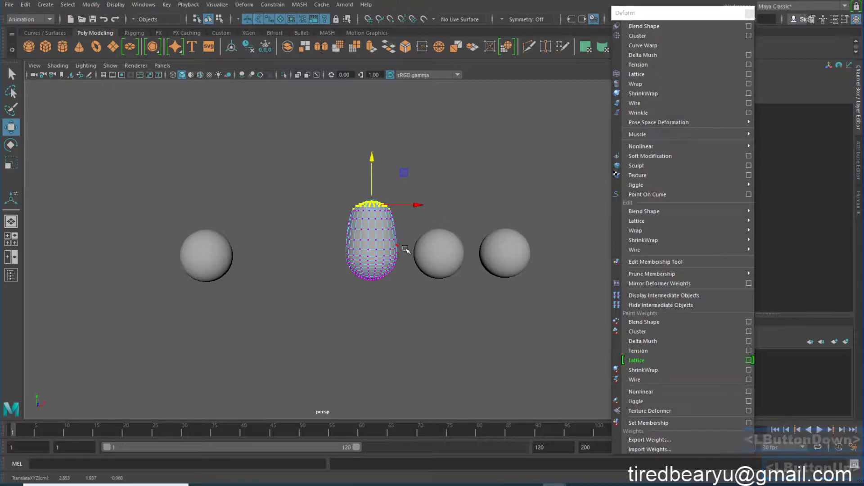
Widen the middle duplicate into a horizontal oval by scaling the vertices on both of its sides outward.
left_click(437, 252)
right_click_drag(436, 216, 390, 217)
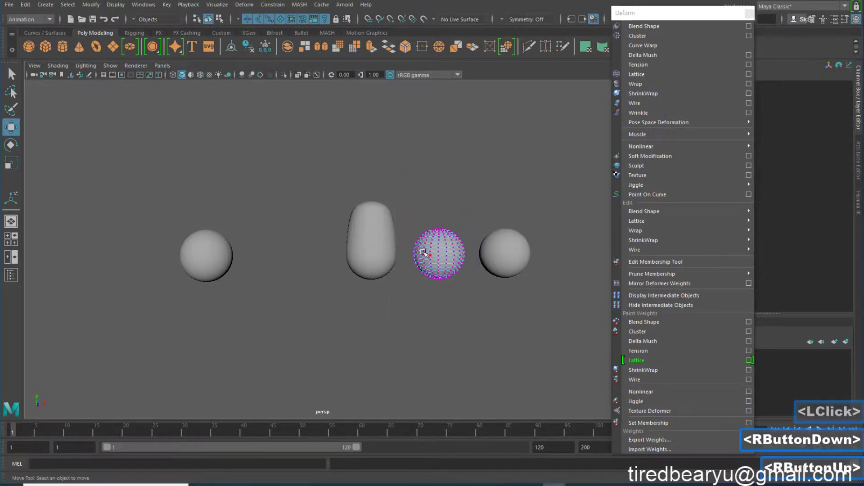
left_click_drag(410, 232, 428, 271)
left_click_drag(449, 231, 507, 255, "shift")
key("r")
left_click(546, 255)
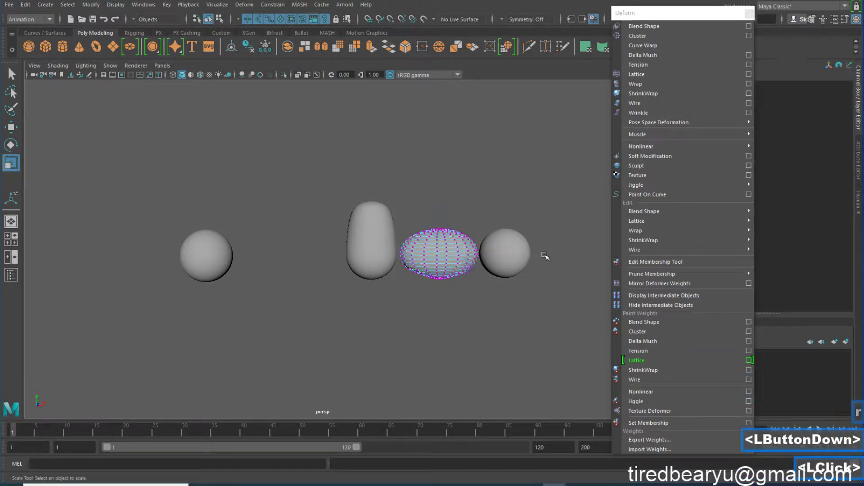
Stretch the outermost duplicate downward by lowering its bottom cap of vertices along Y, and return it to object mode.
left_click(511, 256)
right_click_drag(515, 234, 484, 223)
mouse_move(488, 279)
left_mouse_down()
mouse_move(546, 308)
mouse_move(479, 265)
left_mouse_up()
key("w")
left_click_drag(506, 228, 507, 251)
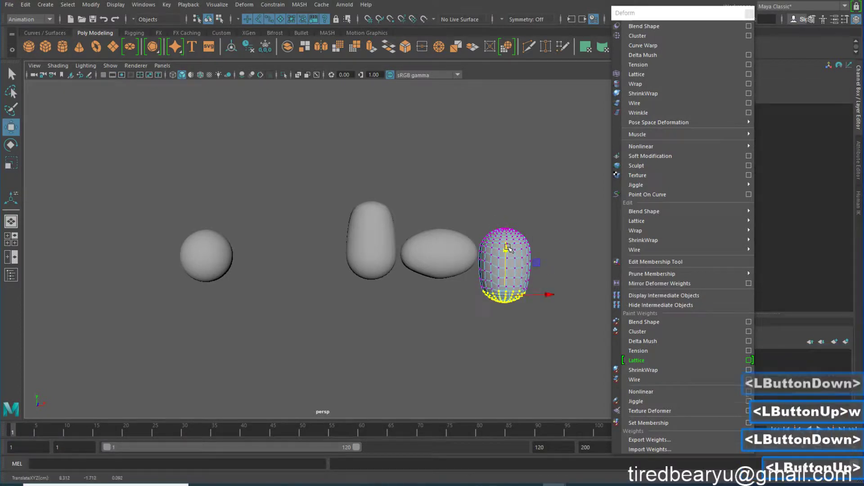
left_click(505, 224)
right_click_drag(511, 237, 549, 202)
middle_click_drag(480, 238, 516, 224, "alt")
left_click_drag(360, 163, 523, 312)
left_click(522, 312)
left_click(411, 243)
double_click(539, 253)
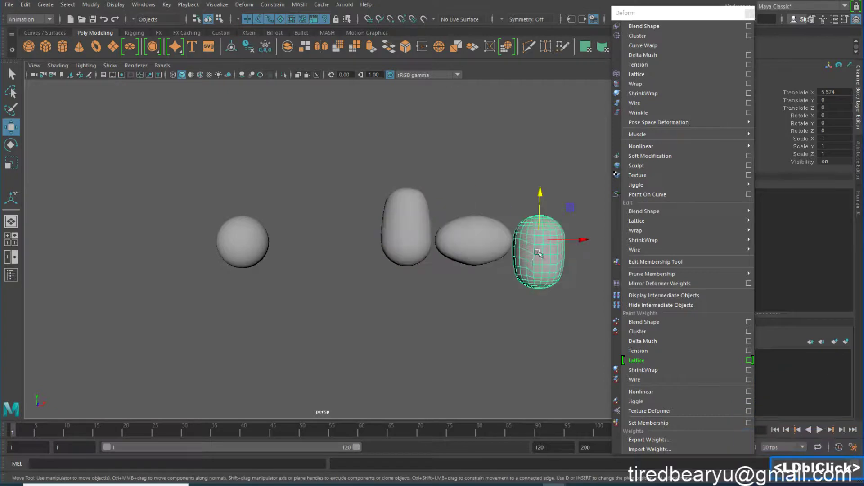
left_click_drag(205, 207, 273, 294)
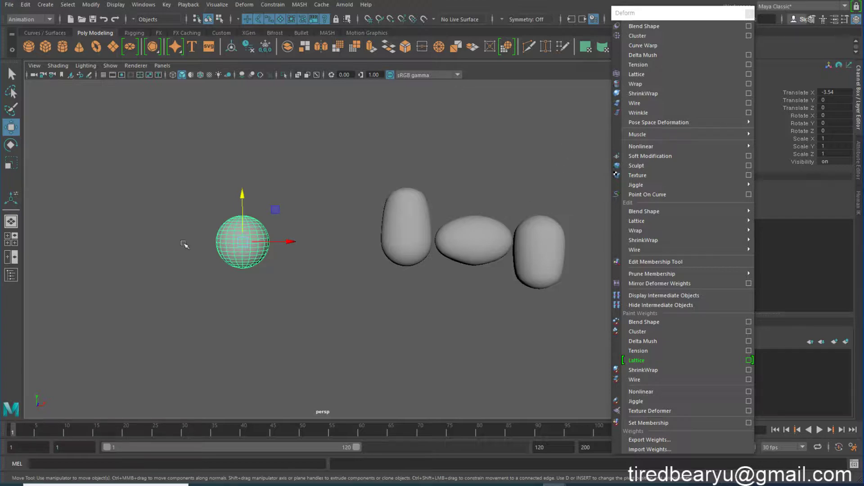
left_click(367, 214)
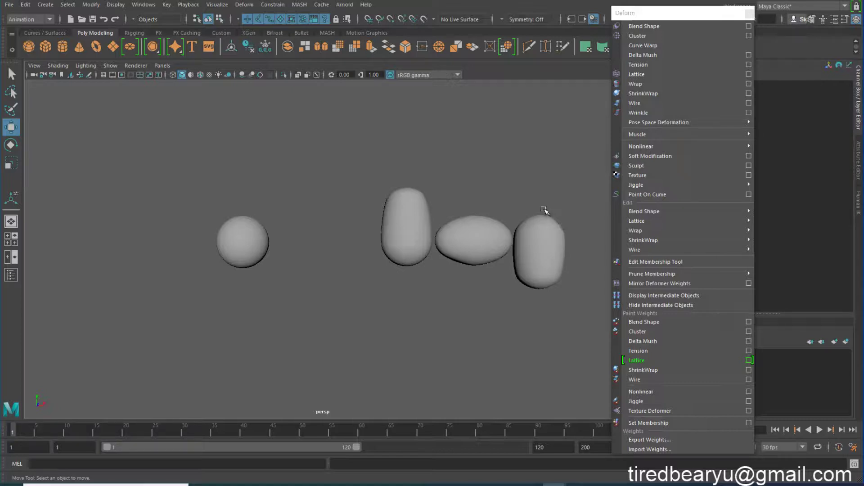
left_click_drag(534, 199, 555, 272)
left_click(493, 218, "shift")
double_click(407, 256, "shift")
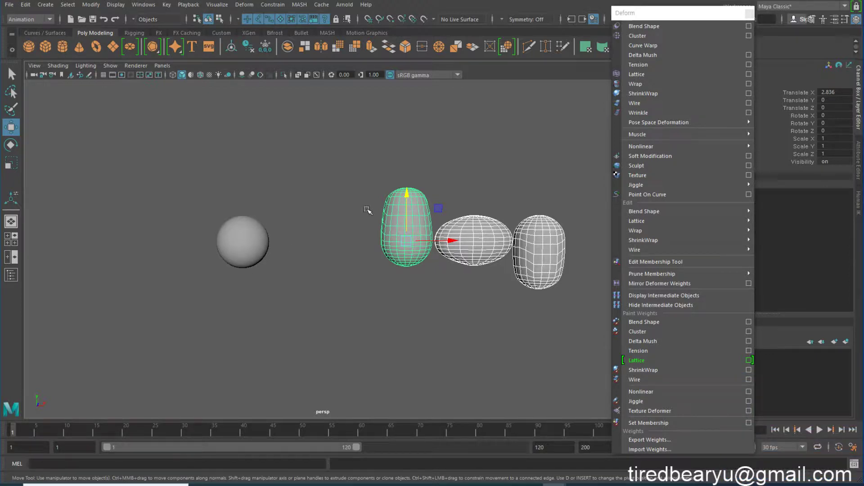
left_click(553, 266)
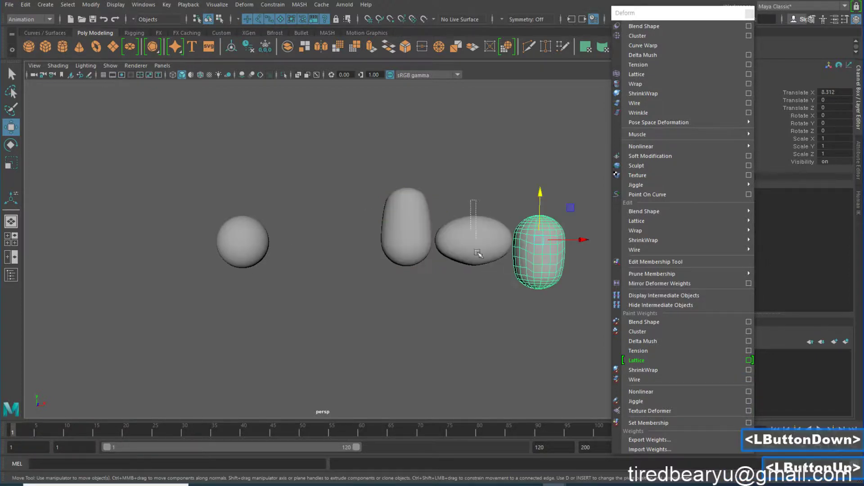
left_click(480, 254, "shift")
double_click(383, 249, "shift")
left_click(377, 156)
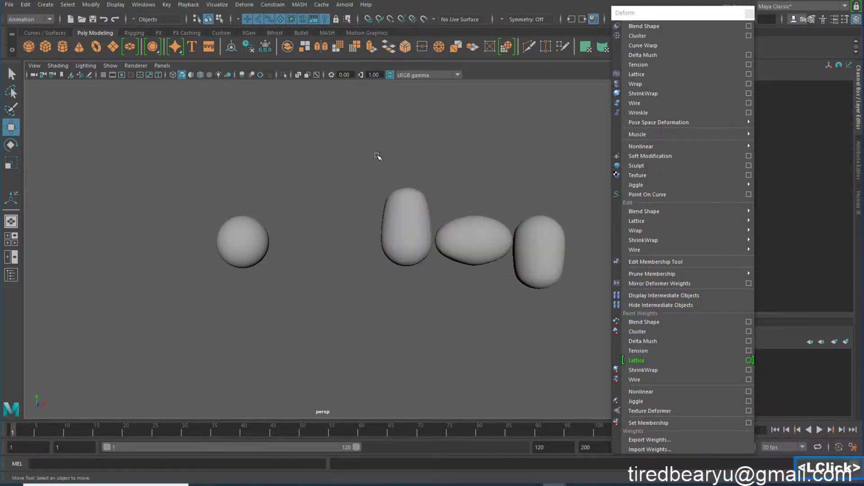
left_click_drag(379, 160, 397, 306)
left_click_drag(464, 195, 483, 272, "shift")
left_click_drag(562, 192, 576, 316, "shift")
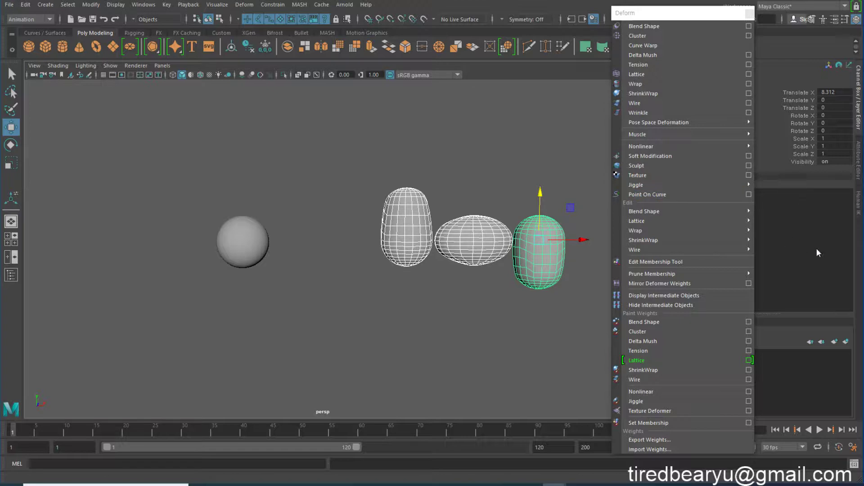
left_click(371, 218)
Try creating a blend shape on the original sphere with the three deformed spheres as targets, and undo it.
left_click_drag(371, 219, 438, 339)
left_click_drag(391, 192, 405, 302)
left_click_drag(469, 199, 499, 291, "shift")
left_click_drag(553, 201, 575, 289, "shift")
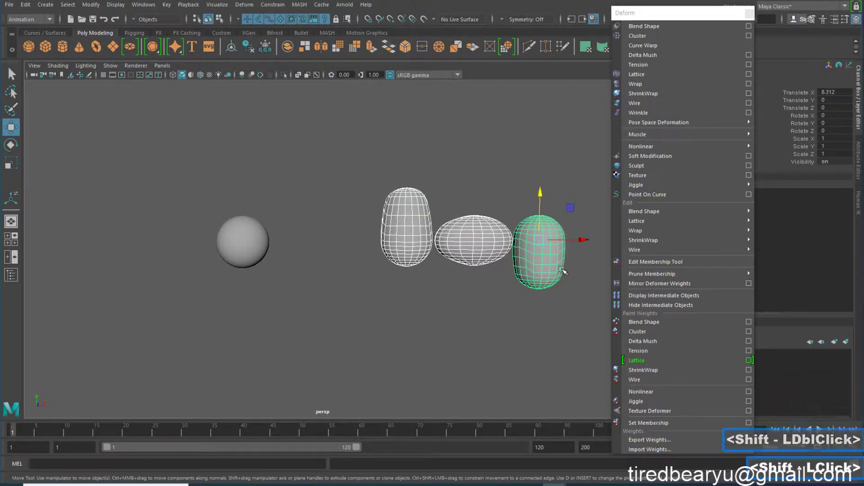
left_click_drag(228, 192, 269, 346, "shift")
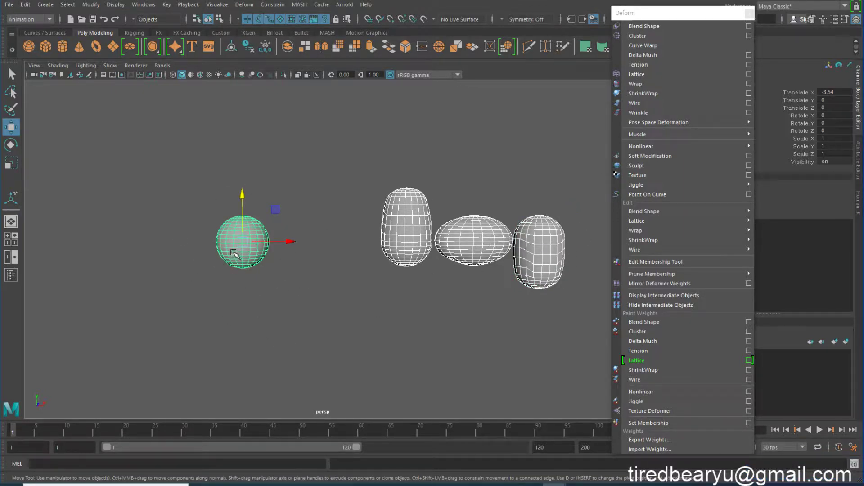
left_click(643, 25)
left_click_drag(664, 14, 521, 19)
key("ctrl+z")
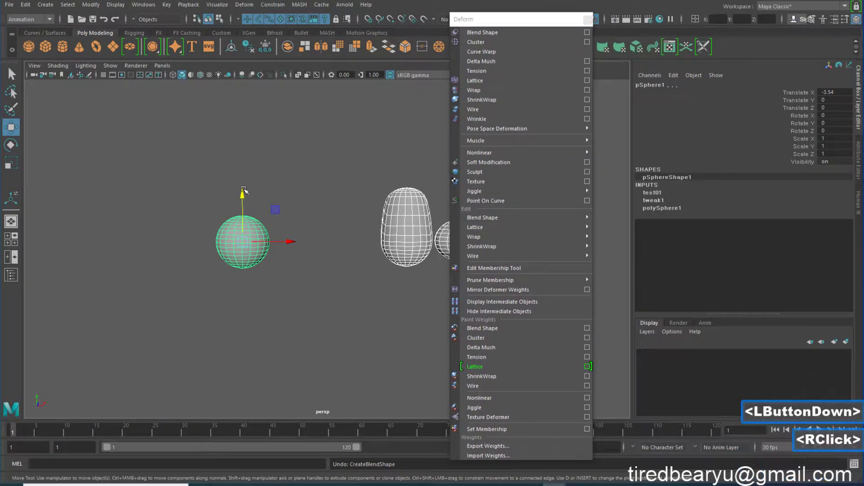
Inspect the existing blend shape input on the original sphere and delete the sphere's construction history.
left_click(653, 192)
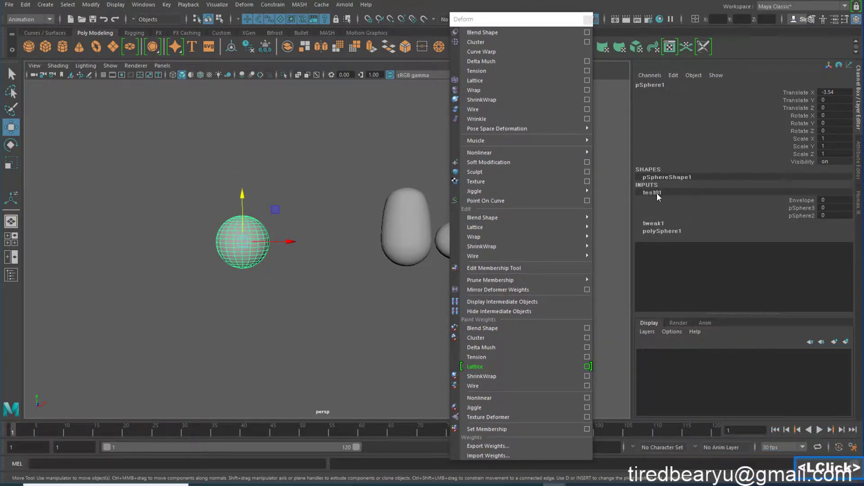
right_click(355, 175)
right_click(309, 159)
left_click_drag(139, 190, 278, 331)
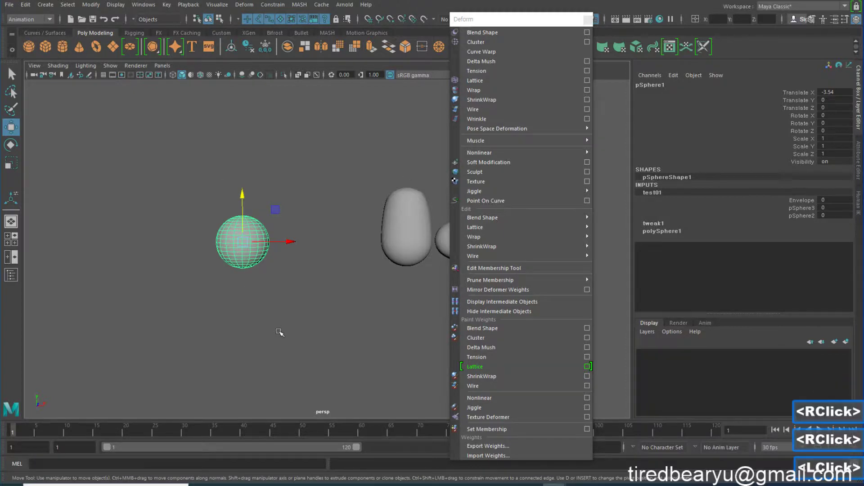
left_click(187, 212)
left_click_drag(188, 213, 272, 279)
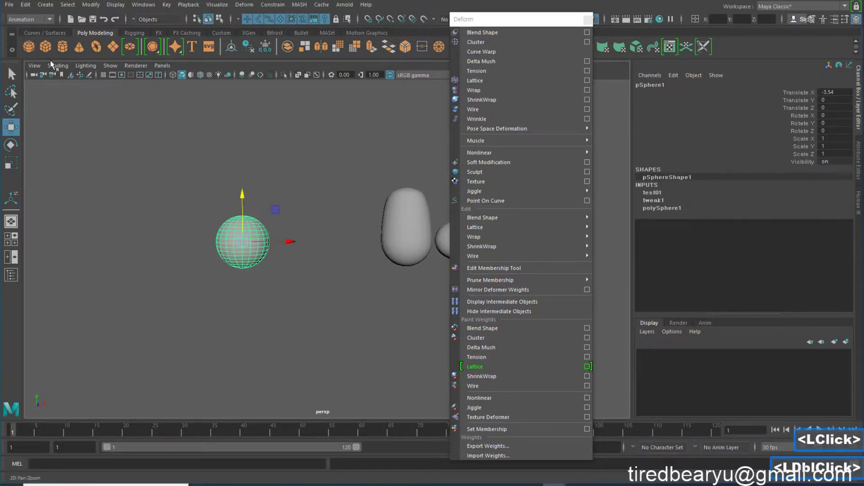
key("alt+shift+d")
left_click_drag(160, 160, 270, 291)
Create a blend shape on the original sphere from the three deformed spheres and expand its target weights in the channel box.
middle_click_drag(333, 198, 225, 177, "alt")
left_click(301, 207)
left_click(367, 219, "shift")
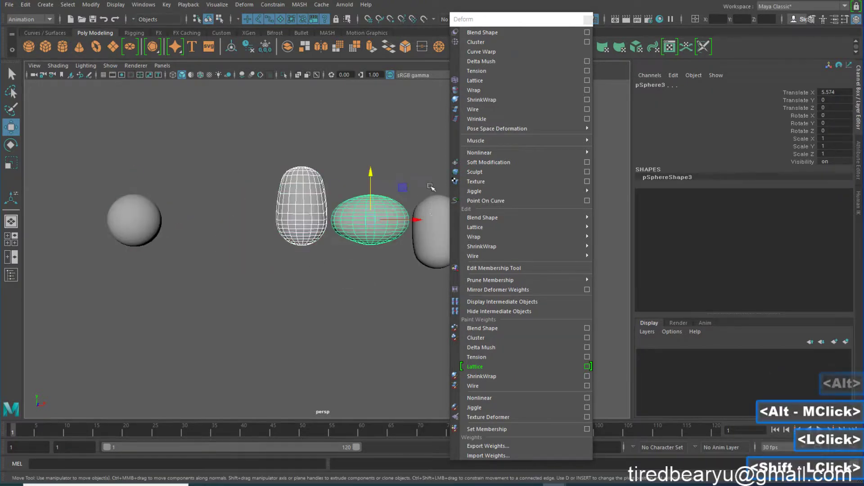
left_click(432, 230, "shift")
left_click(131, 205, "shift")
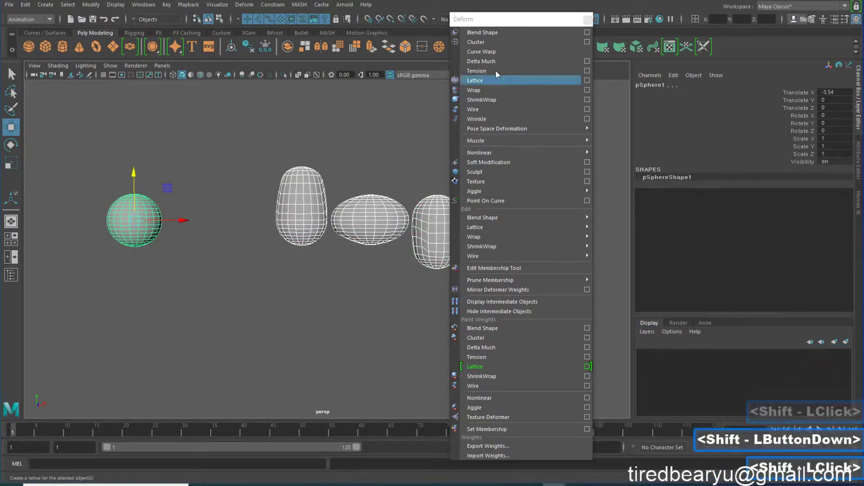
left_click(480, 35)
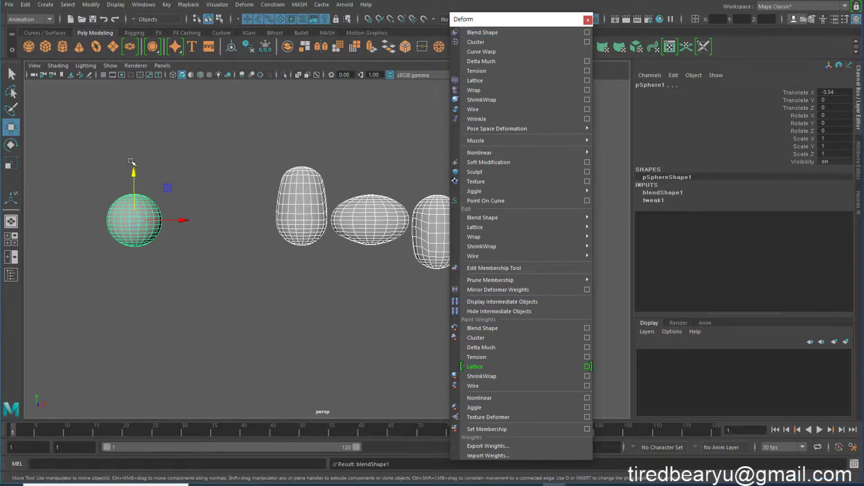
left_click(661, 192)
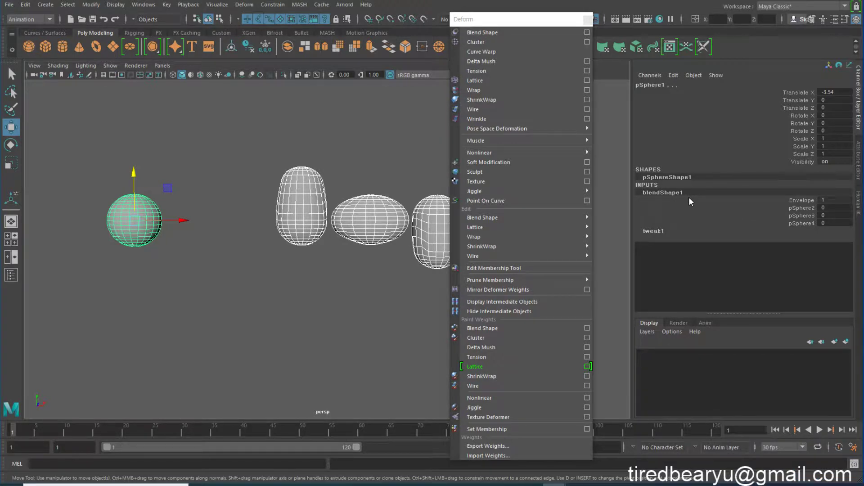
Deselect the sphere, open the Shape Editor and place it clear of the original sphere.
left_click(183, 141)
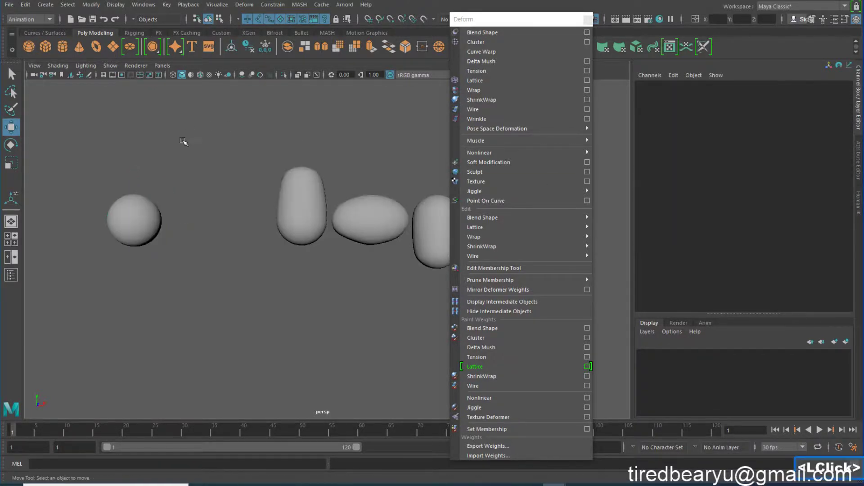
left_click(143, 5)
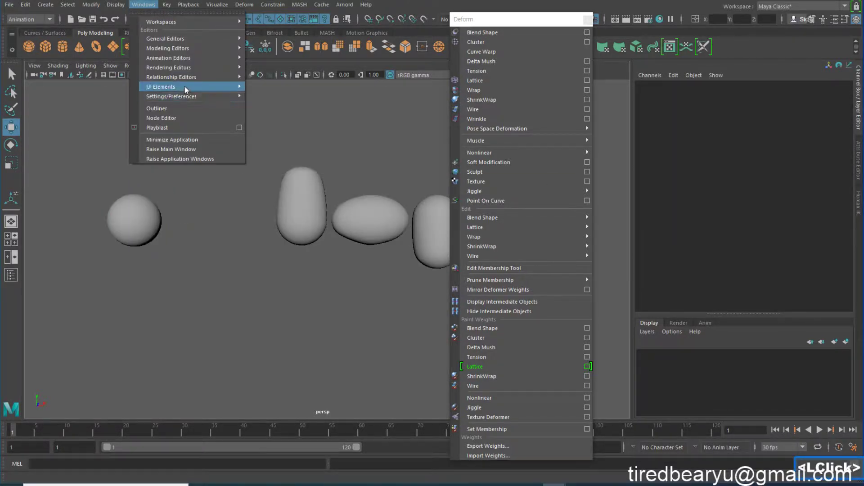
mouse_move(191, 58)
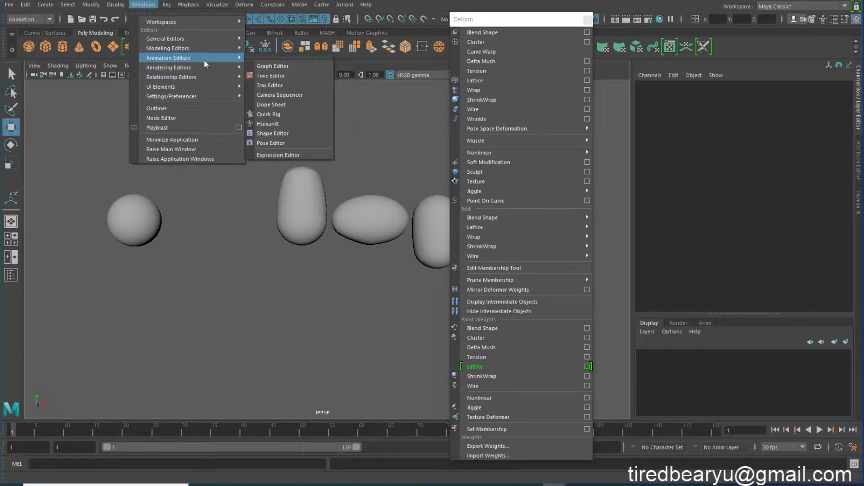
left_click(272, 134)
left_click_drag(419, 53, 372, 129)
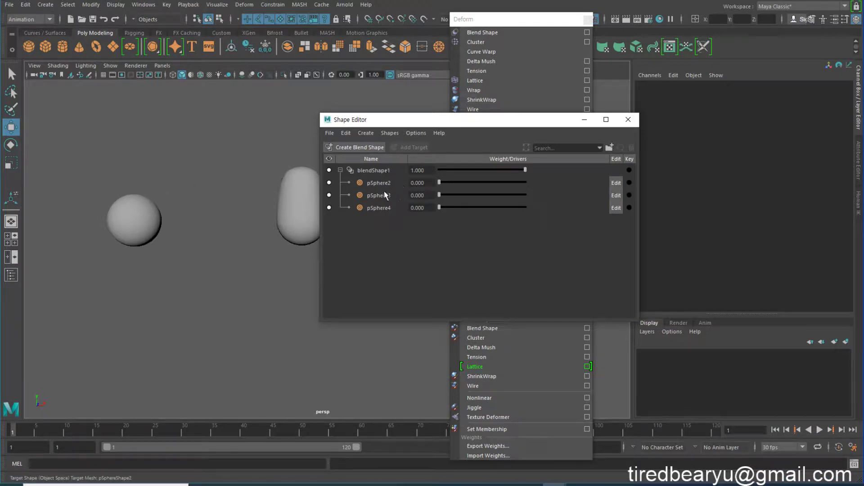
left_click_drag(414, 119, 487, 119)
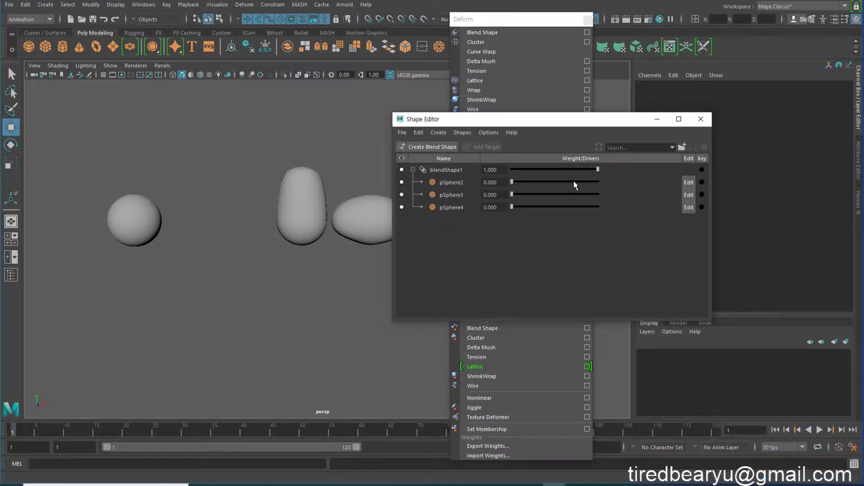
Look through the pSphere2, pSphere3 and pSphere4 targets of blendShape1 and move the Shape Editor clear of the spheres.
double_click(453, 182)
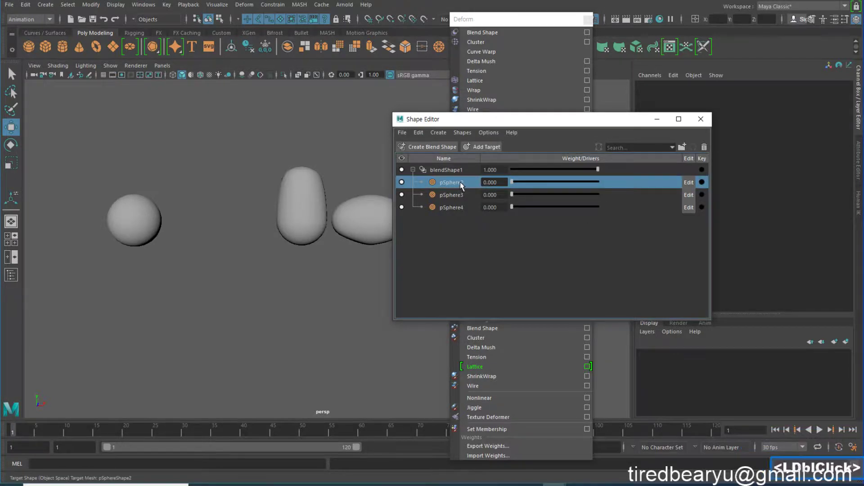
left_click(459, 194)
left_click(456, 208)
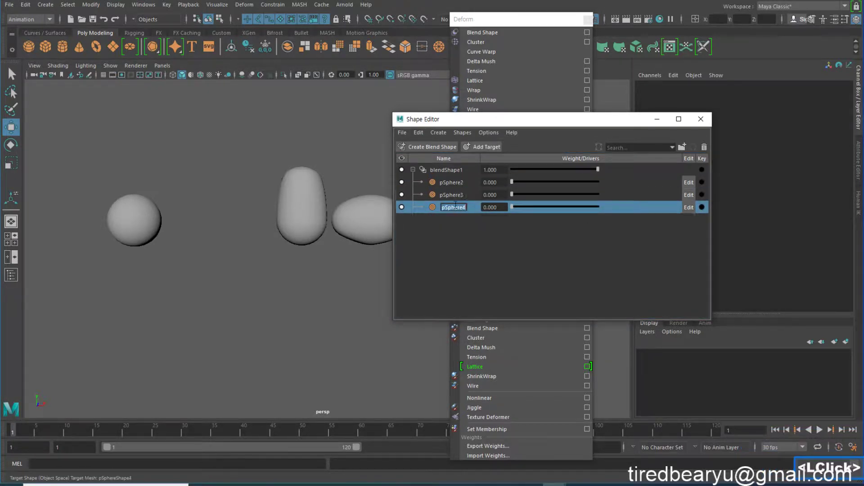
double_click(453, 184)
left_click_drag(517, 121, 398, 29)
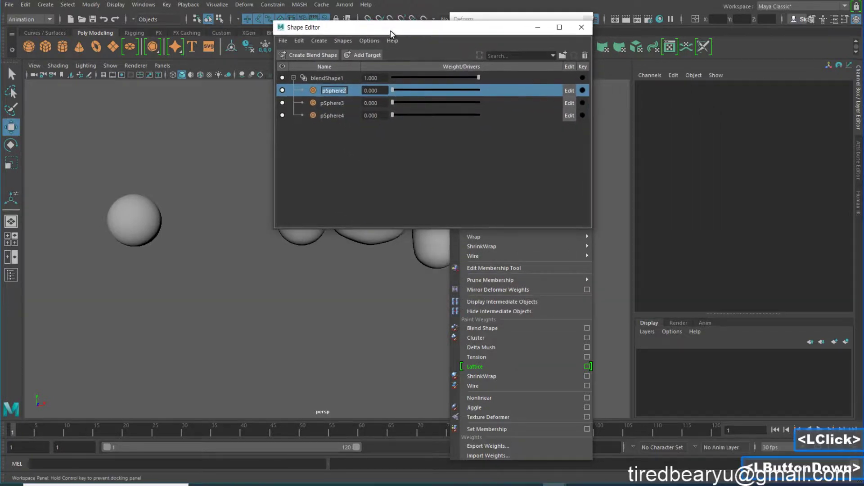
middle_click_drag(325, 259, 320, 309, "alt")
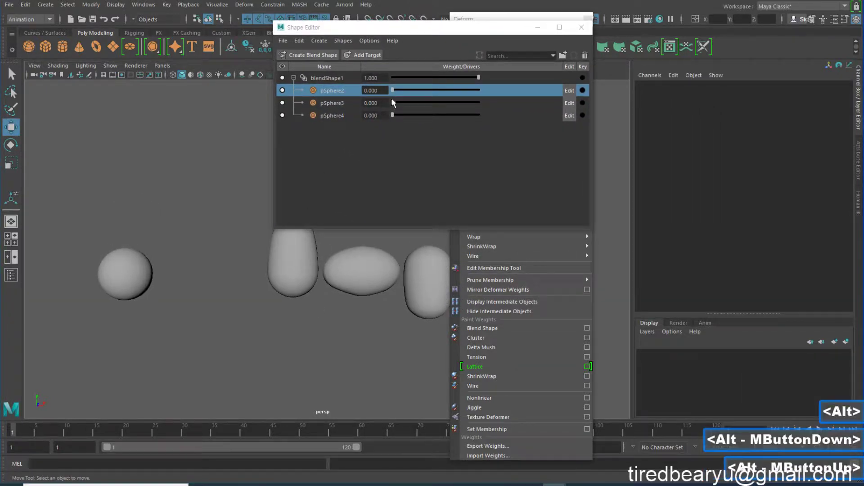
Test the pSphere2 target on the original sphere by raising its weight to 1 and returning it to 0.
left_click_drag(397, 92, 491, 98)
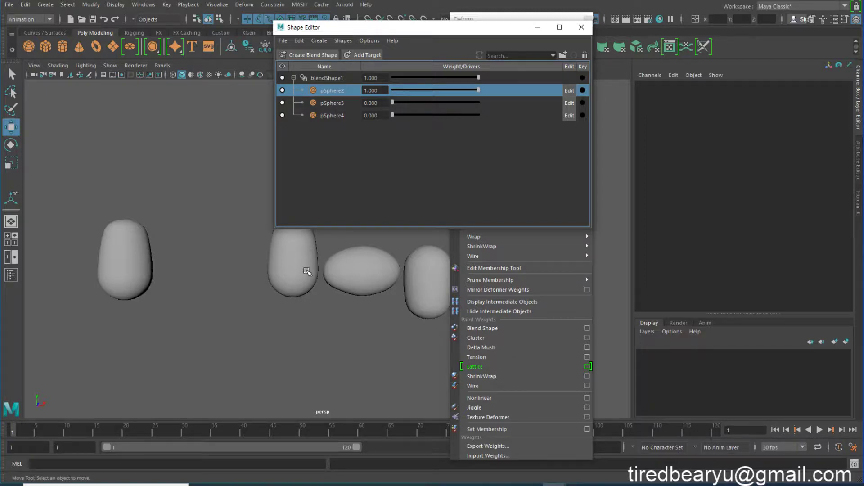
middle_click_drag(306, 271, 284, 323)
key("z")
key("z")
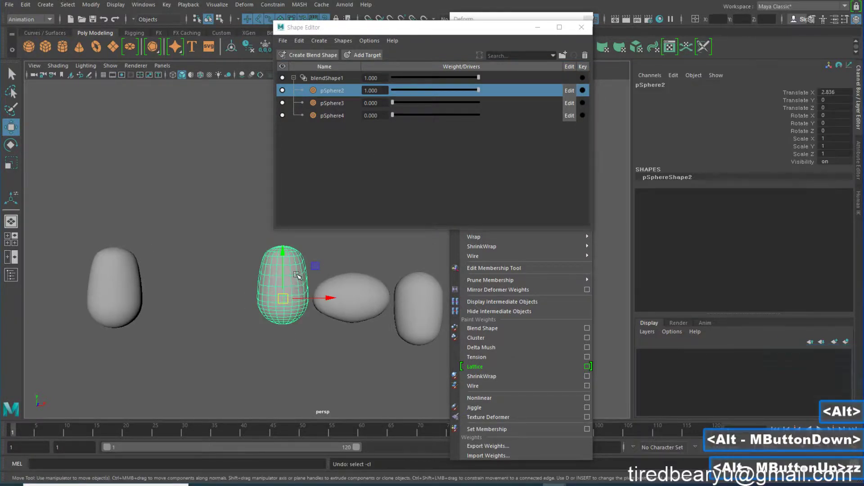
left_click(391, 92)
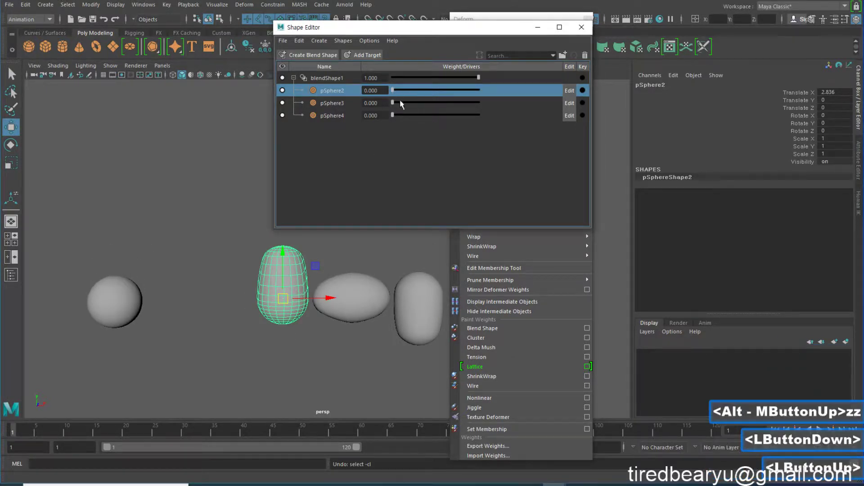
Test the pSphere3 and pSphere4 targets individually at weight 1, and combine all three targets at 1.
left_click_drag(400, 103, 479, 147)
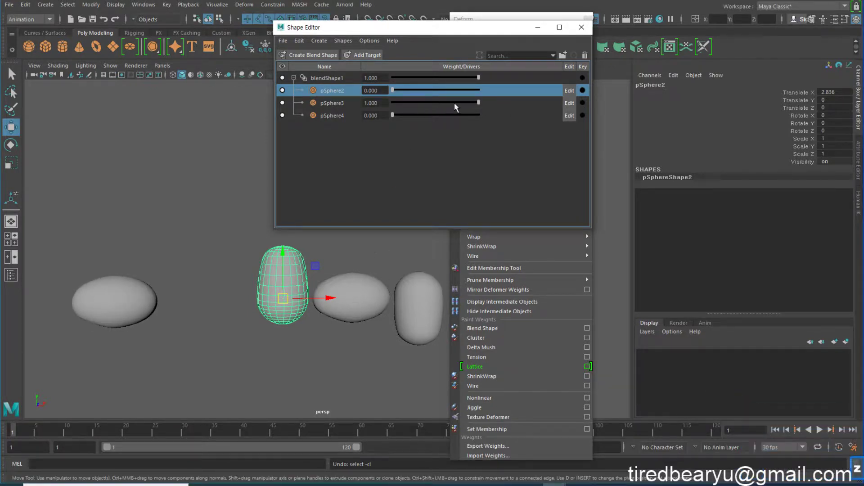
left_click_drag(454, 102, 481, 116)
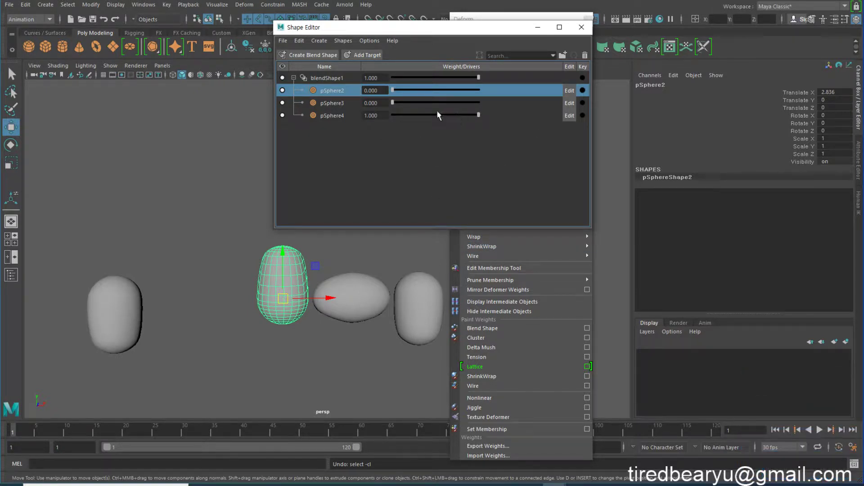
left_click_drag(405, 103, 480, 90)
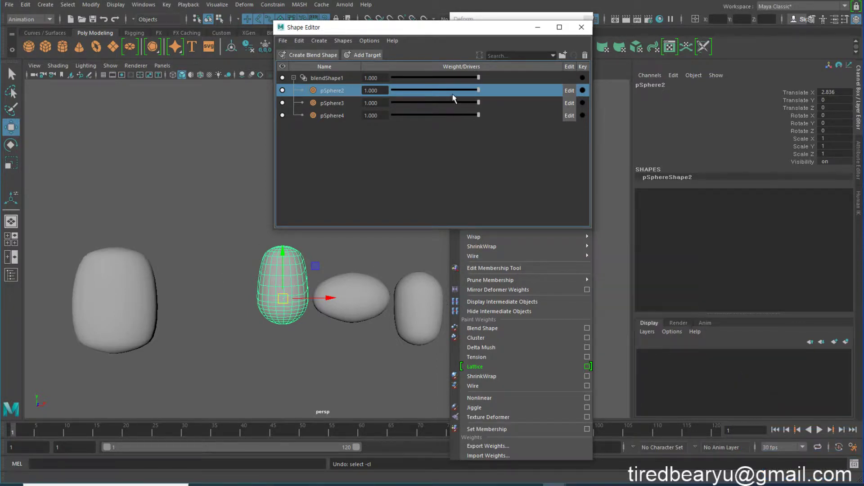
Reset the pSphere2, pSphere3 and pSphere4 target weights to 0.
left_click_drag(479, 90, 392, 90)
left_click(427, 104)
left_click_drag(479, 103, 312, 99)
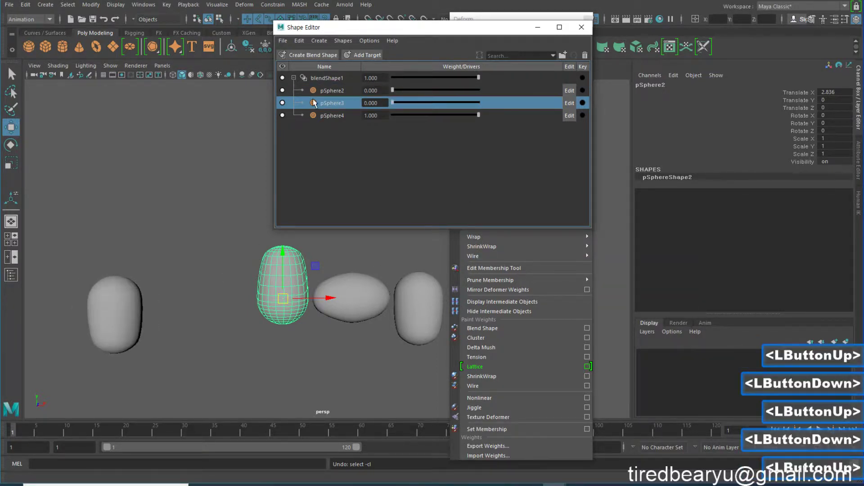
left_click_drag(479, 115, 329, 111)
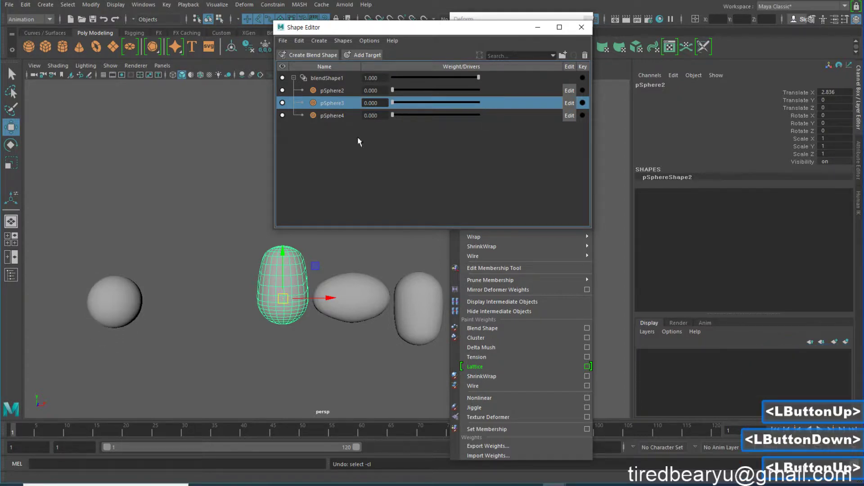
Try animating the original sphere with a key at frame 1 and a second key at frame 16 after moving it up and sideways.
left_click(172, 303)
middle_click_drag(172, 303, 213, 288, "alt")
left_click_drag(101, 264, 155, 311)
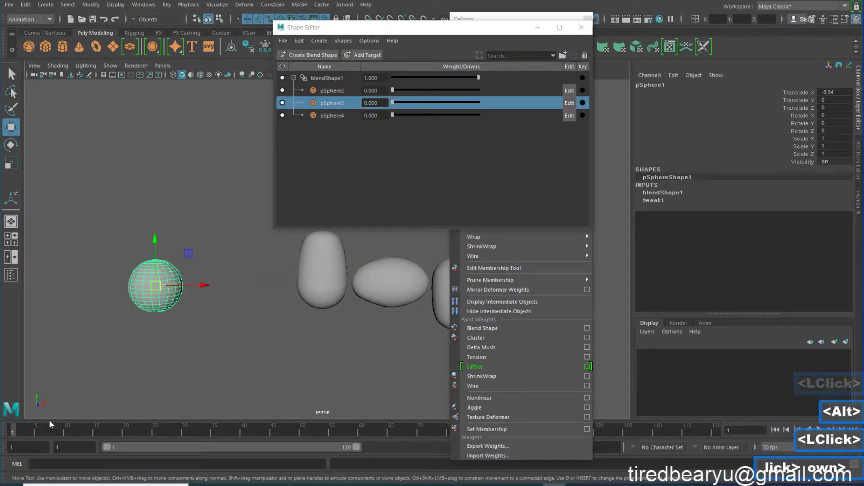
key("s")
left_click_drag(18, 436, 99, 430)
key("w")
middle_click_drag(212, 364, 272, 258)
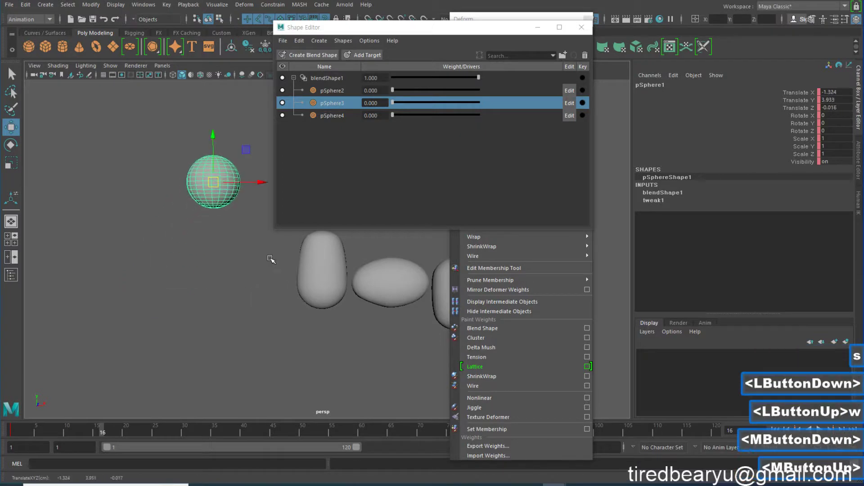
key("s")
Try keying the pSphere3 target weight at 0 on frame 1 and at 1 on frame 9.
left_click_drag(100, 432, 48, 433)
left_click_drag(408, 103, 479, 102)
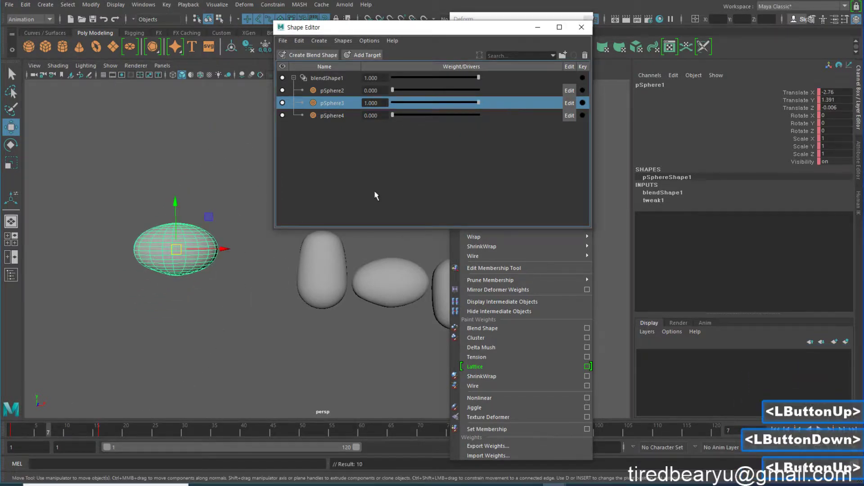
left_click_drag(47, 433, 3, 431)
right_click_drag(379, 105, 387, 116)
left_click(63, 435)
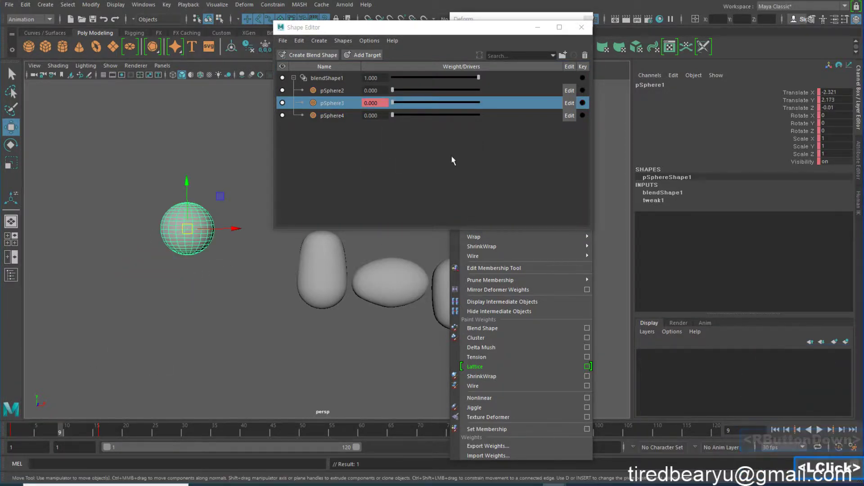
left_click(382, 196)
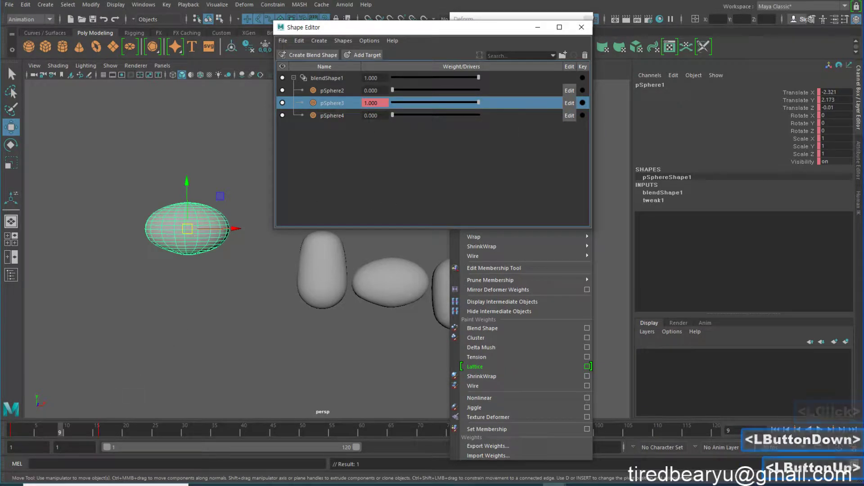
right_click_drag(376, 103, 376, 115)
Try keying the pSphere3 weight back down on frame 16 and scrub the timeline to preview the squash animation.
left_click(100, 432)
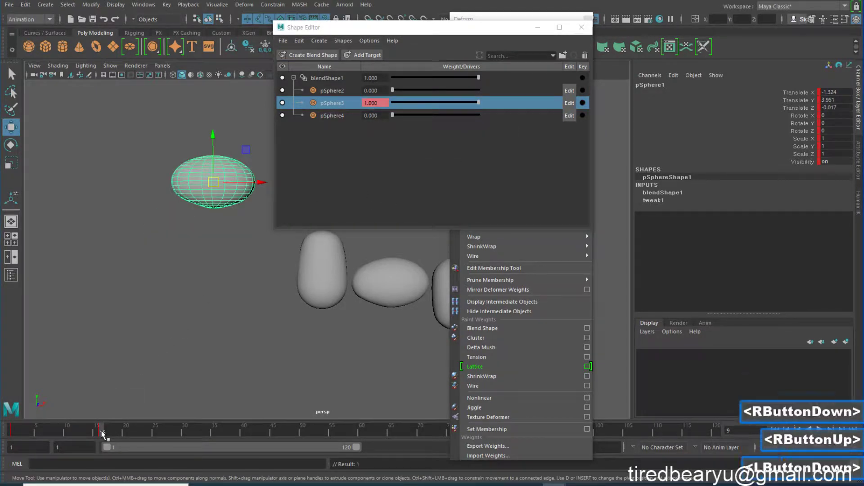
left_click(378, 103)
right_click_drag(378, 104, 383, 111)
left_click(33, 431)
left_click_drag(33, 431, 67, 431)
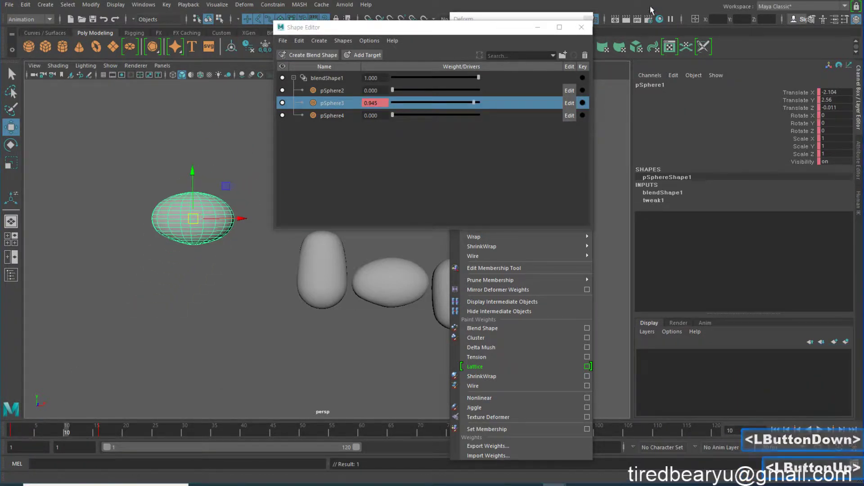
Close the Shape Editor and undo the sphere's movement keys and the pSphere3 weight keys.
left_click(587, 30)
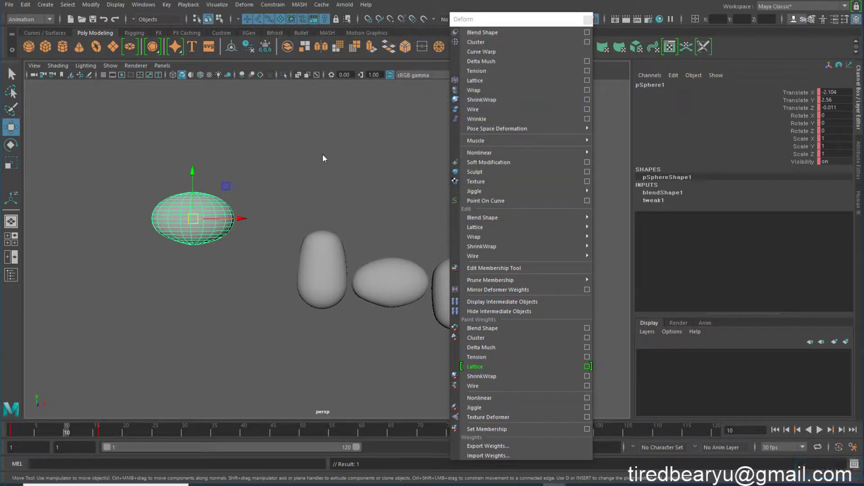
key("z")
key("z")
key("z")
key("z")
key("z")
key("z")
key("z")
key("z")
key("z")
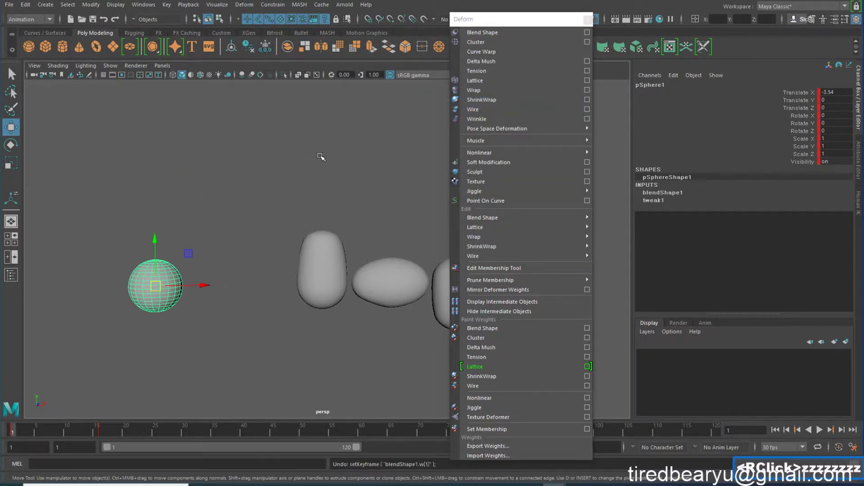
key("z")
key("z")
key("z")
key("z")
key("z")
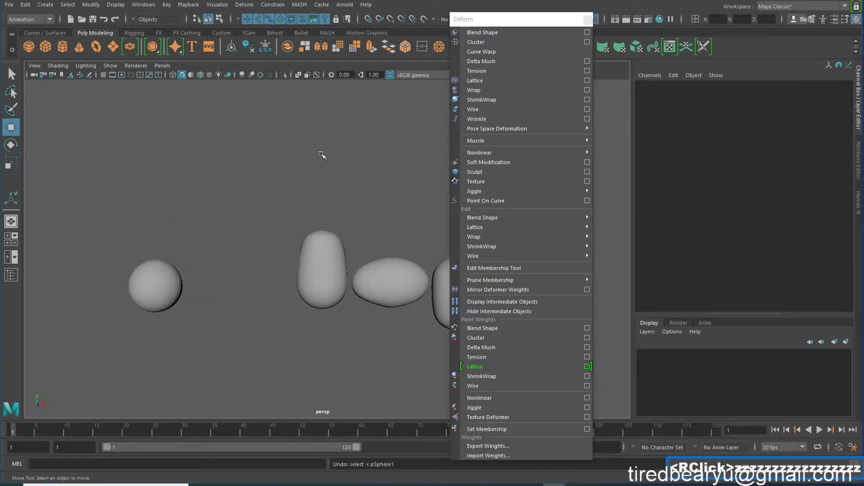
Select the original sphere and expand its blendShape1 input to show the target weights.
key("shift+z")
left_click_drag(135, 224, 171, 301)
left_click(673, 193)
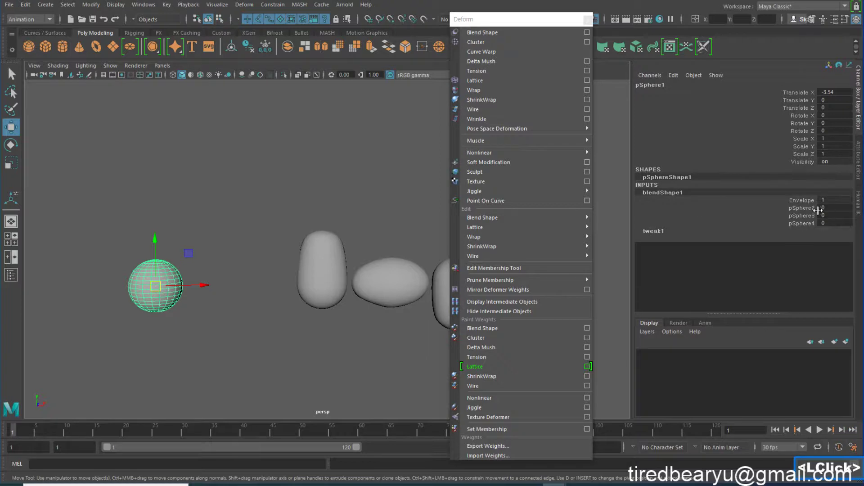
left_click(143, 4)
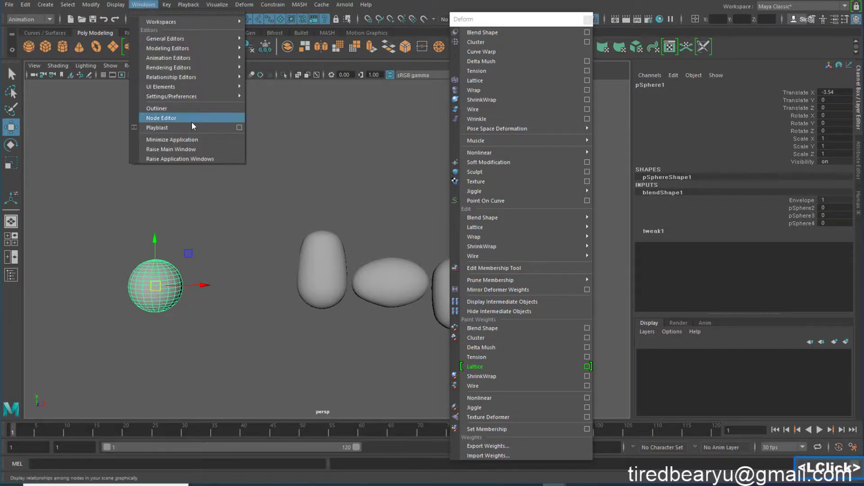
mouse_move(194, 56)
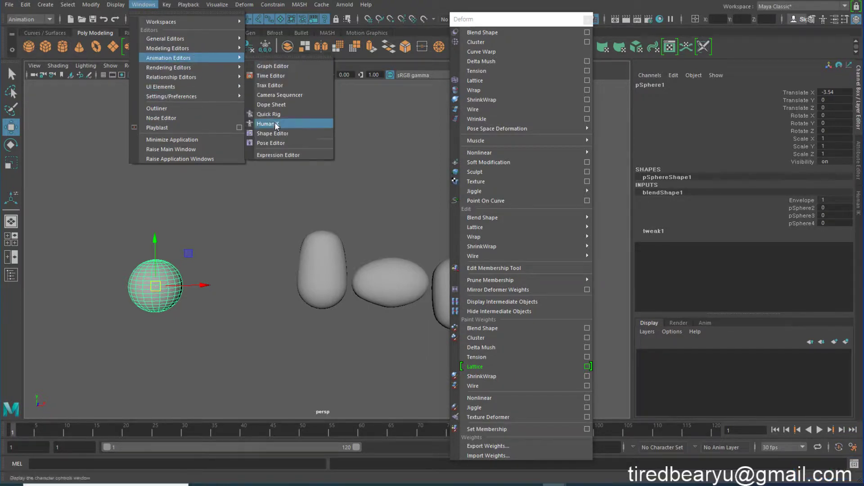
Try scrubbing the pSphere2 weight directly among the selected sphere's blendShape1 attributes, and undo the change.
left_click(801, 201)
left_click(792, 208)
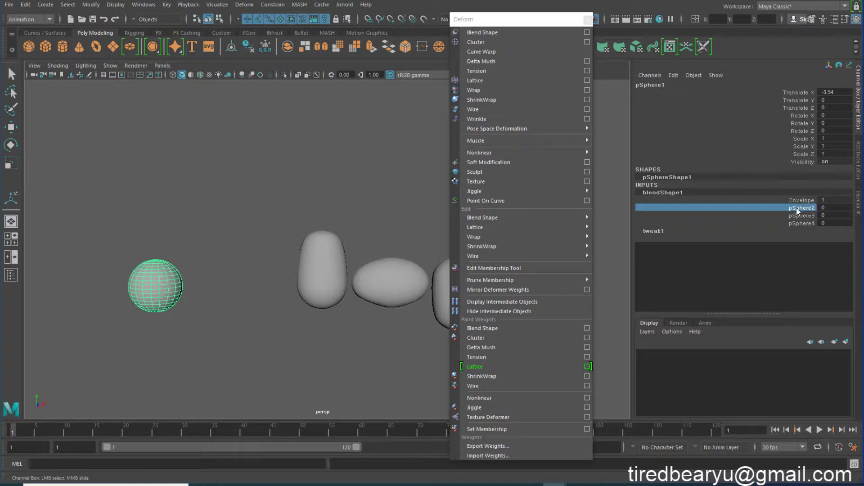
left_click(796, 207)
middle_click_drag(796, 207, 824, 207)
key("ctrl+z")
Try scrubbing the pSphere3 weight up to 1 on the original sphere, and undo the change.
left_click(726, 215)
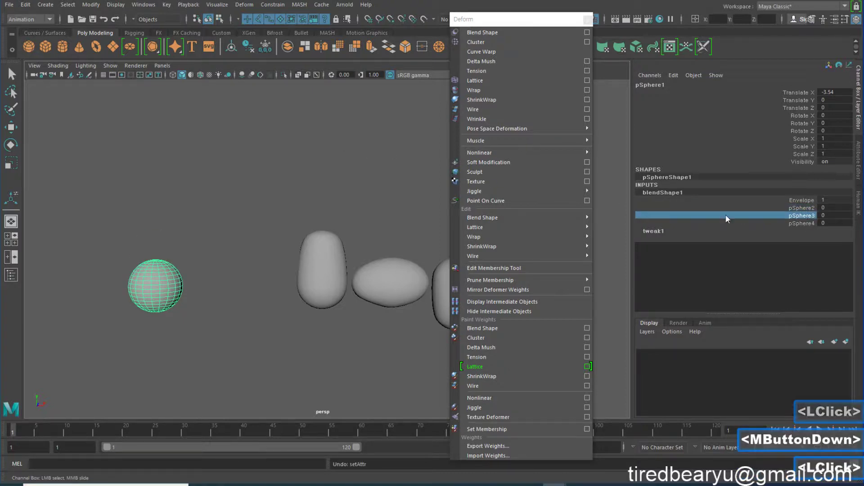
middle_click_drag(361, 135, 393, 135)
key("ctrl+z")
left_click(789, 215)
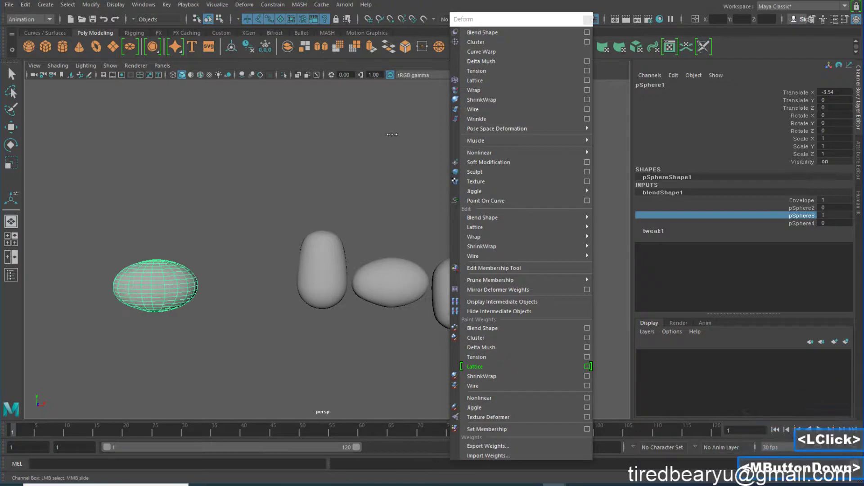
key("ctrl+z")
Try scrubbing the pSphere4 weight up to 1 on the original sphere, and undo the change.
left_click(795, 223)
middle_click_drag(262, 172, 357, 263)
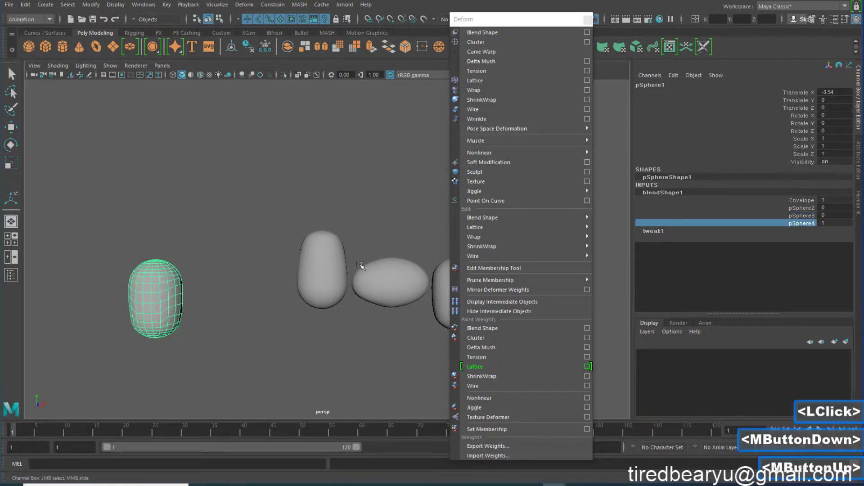
key("ctrl+z")
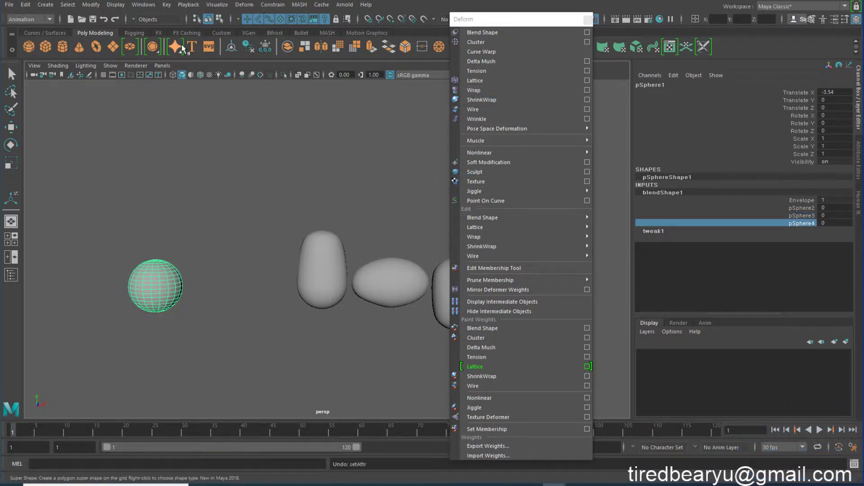
Open the Blend Shape options and undo back to before blendShape1 was created, keeping all four spheres selected.
left_click(587, 32)
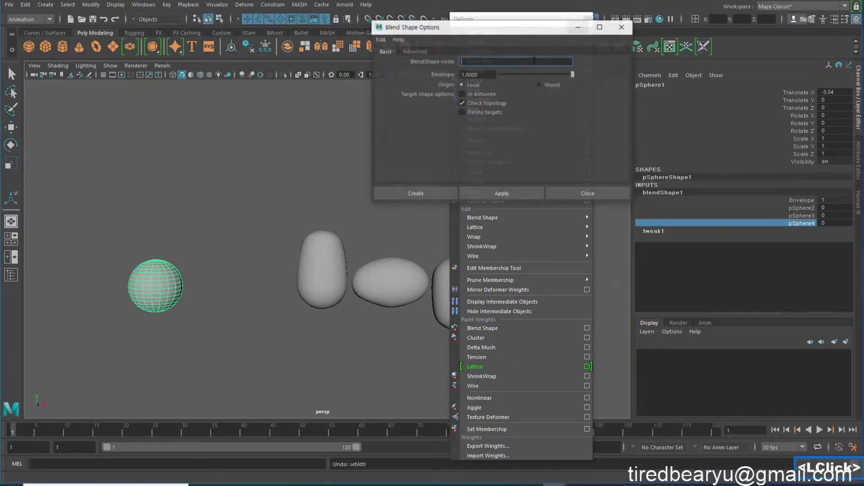
left_click_drag(510, 32, 317, 25)
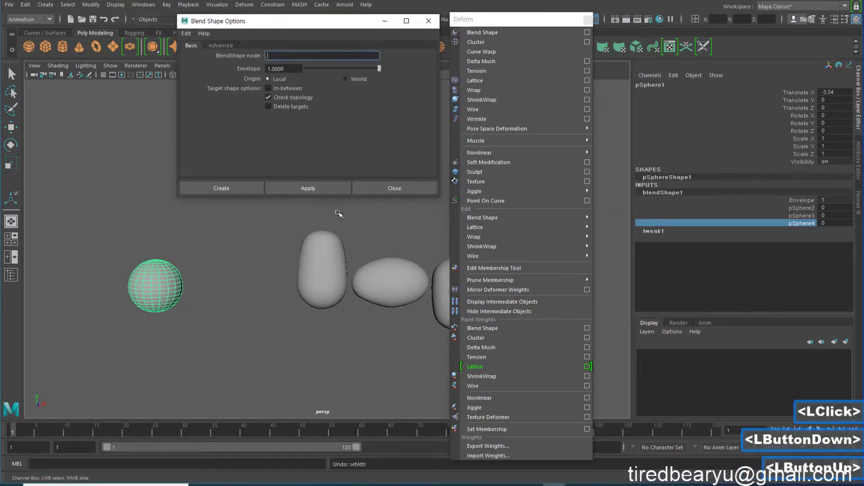
right_click(243, 231)
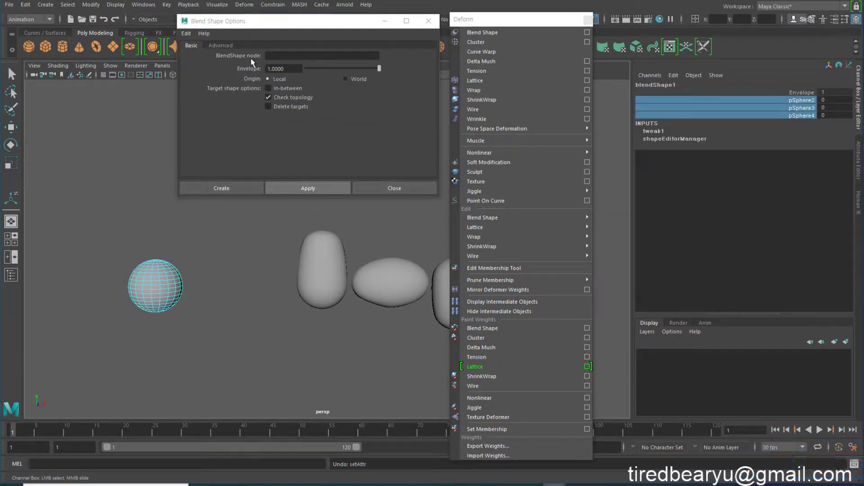
left_click(223, 248)
key("z")
key("z")
key("z")
key("z")
key("z")
key("z")
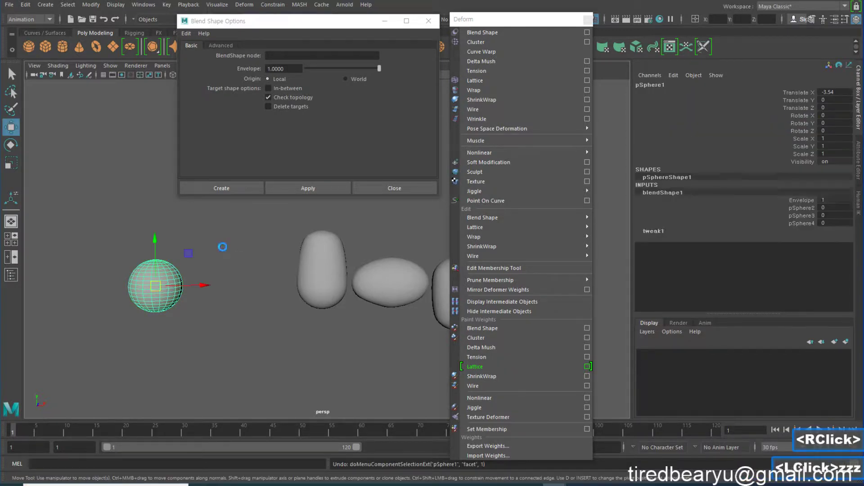
key("z")
key("z")
key("z")
key("z")
key("z")
key("z")
key("z")
key("z")
key("z")
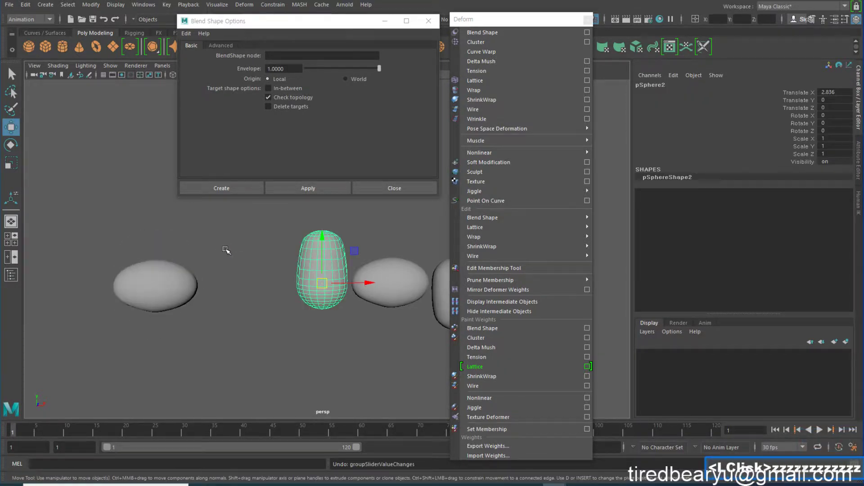
key("z")
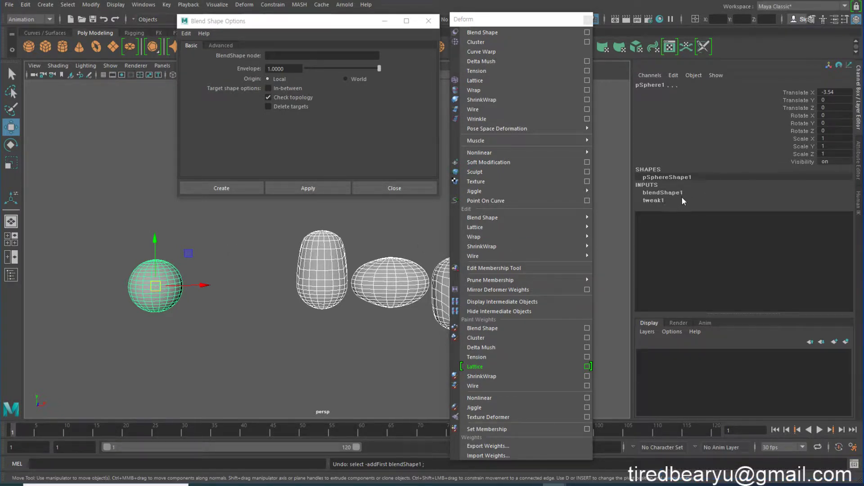
right_click(296, 225)
key("z")
key("z")
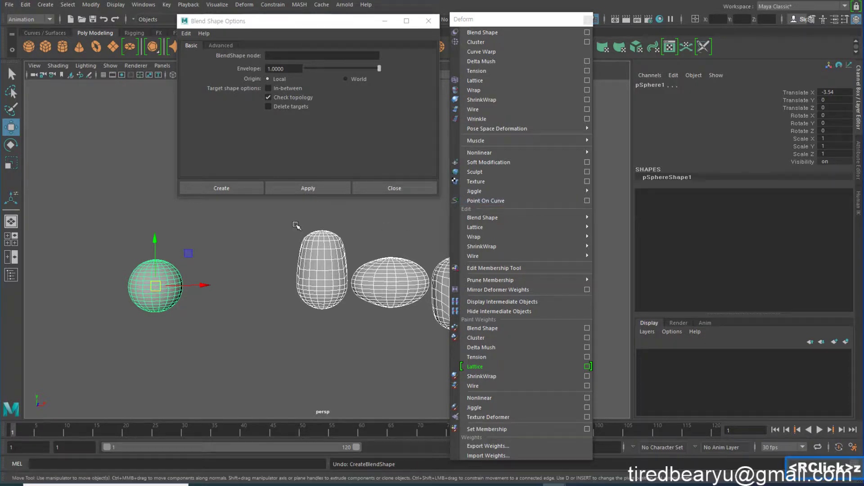
key("shift+z")
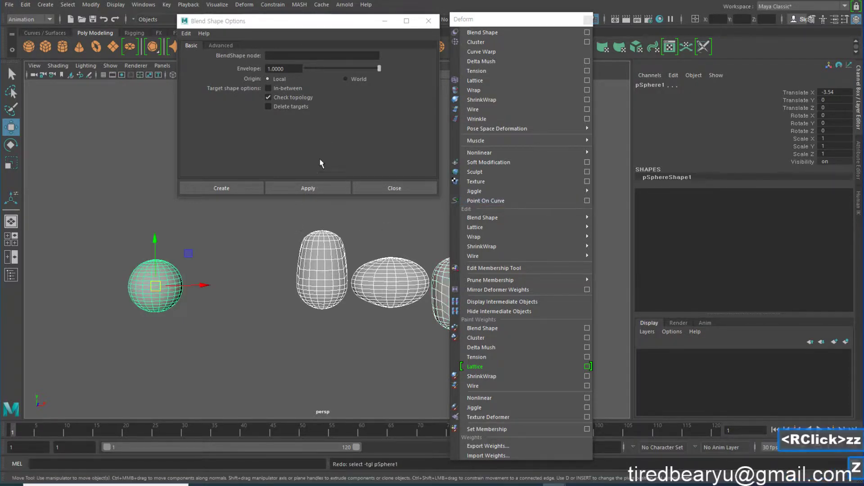
Create a blend shape node named test_bs on the selected spheres and expand it to show its target weights.
left_click(299, 55)
type("ty")
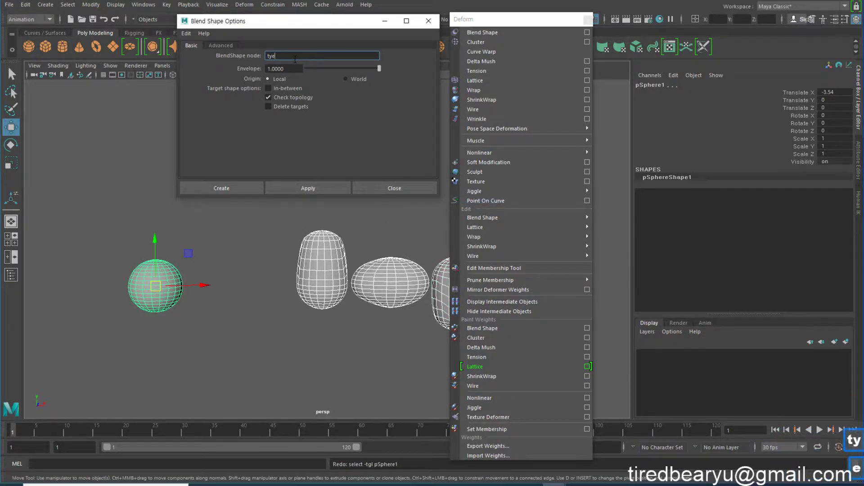
key("BackSpace")
type("st")
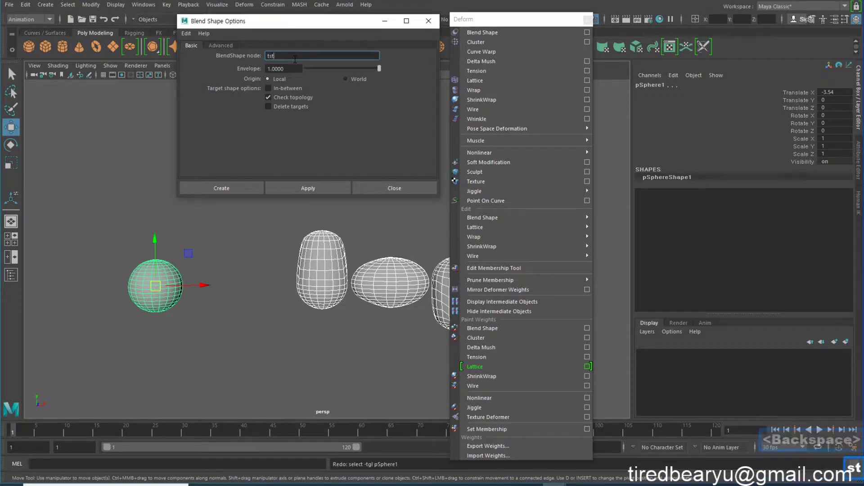
key("BackSpace")
key("BackSpace")
type("est_bs")
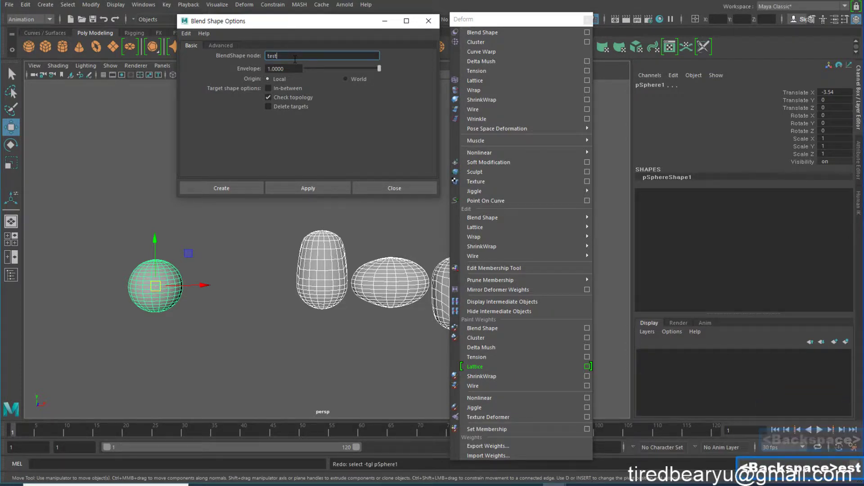
key("Return")
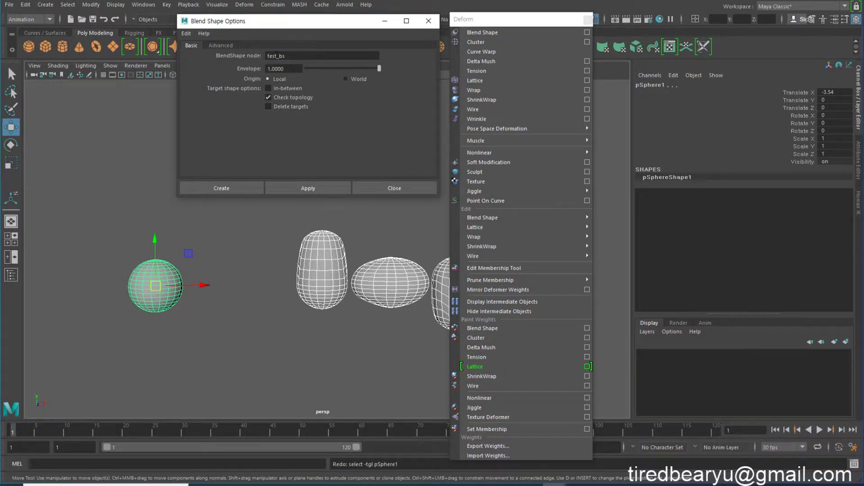
left_click(314, 191)
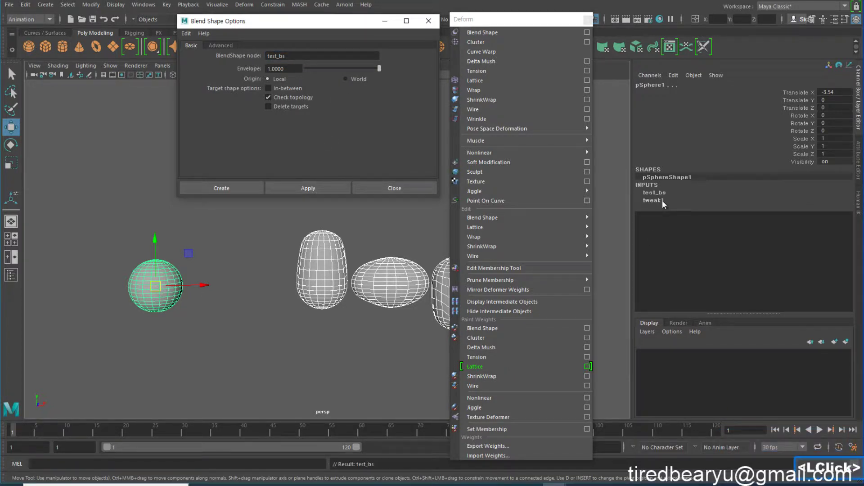
left_click(666, 194)
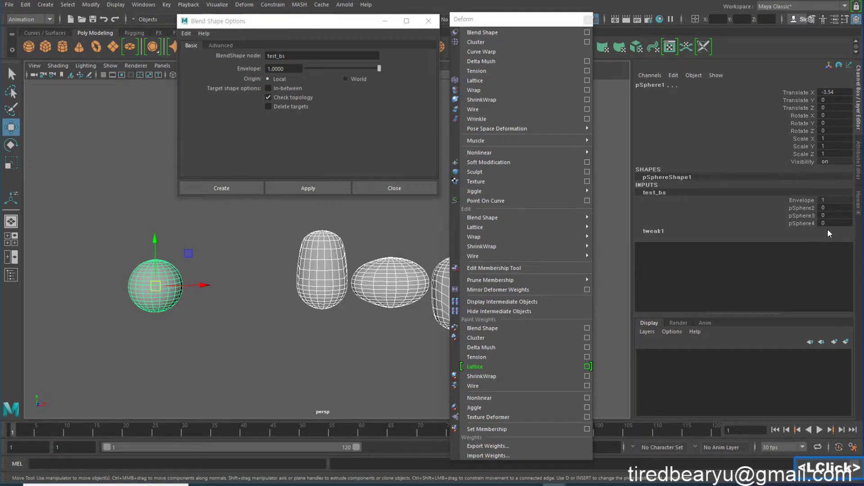
Try creating another blend shape after adjusting the Envelope in the Blend Shape options, and undo its creation.
right_click(228, 214)
key("z")
left_click(290, 55)
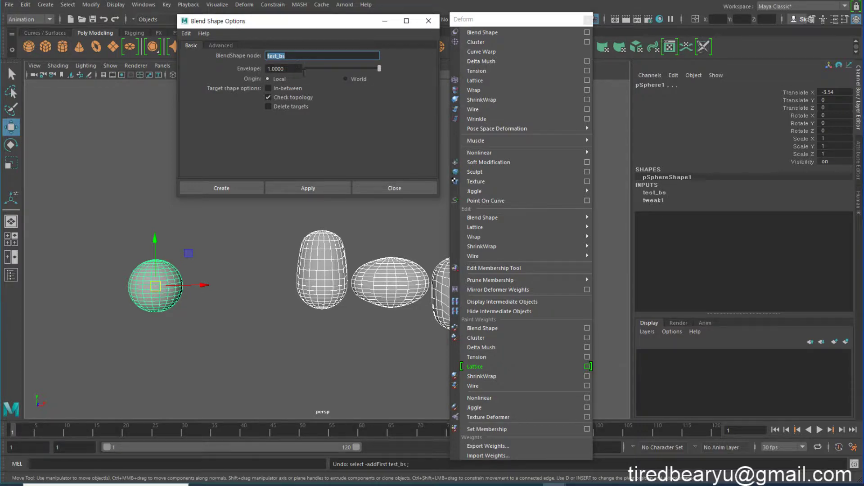
left_click_drag(336, 69, 296, 70)
left_click(231, 188)
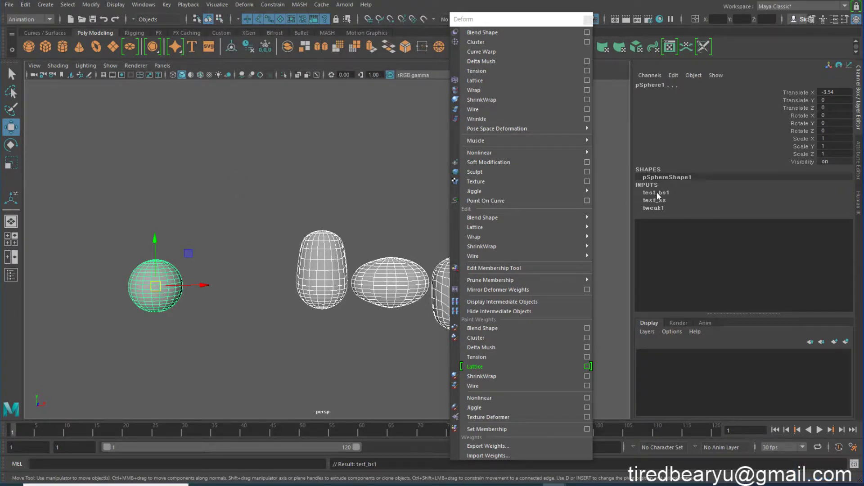
key("ctrl+z")
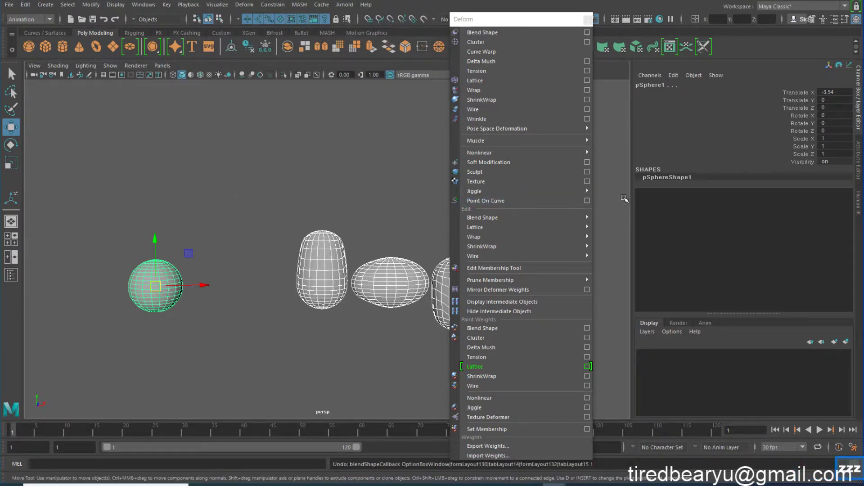
Expand test_bs on the original sphere and scrub its pSphere2 weight up to 1.
left_click(666, 192)
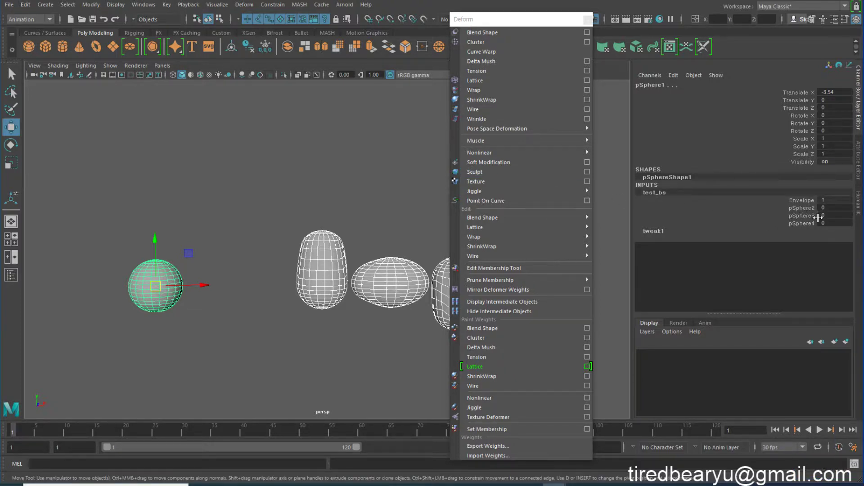
left_click(802, 208)
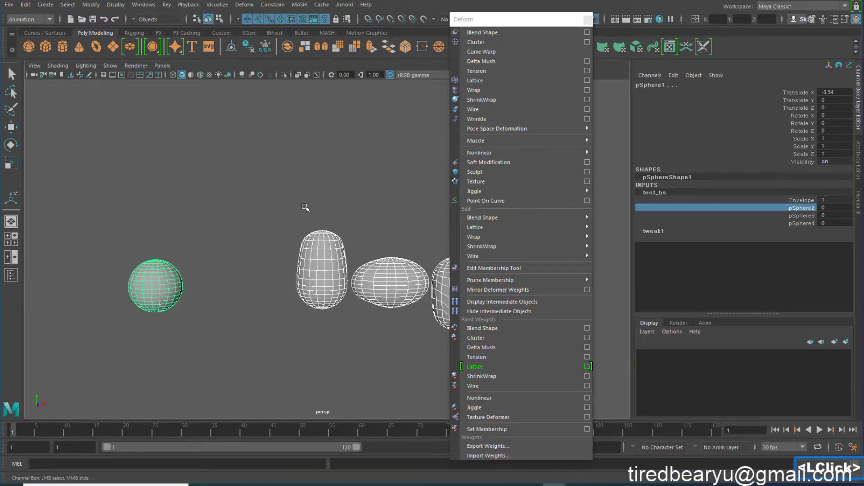
middle_click_drag(802, 208, 824, 209)
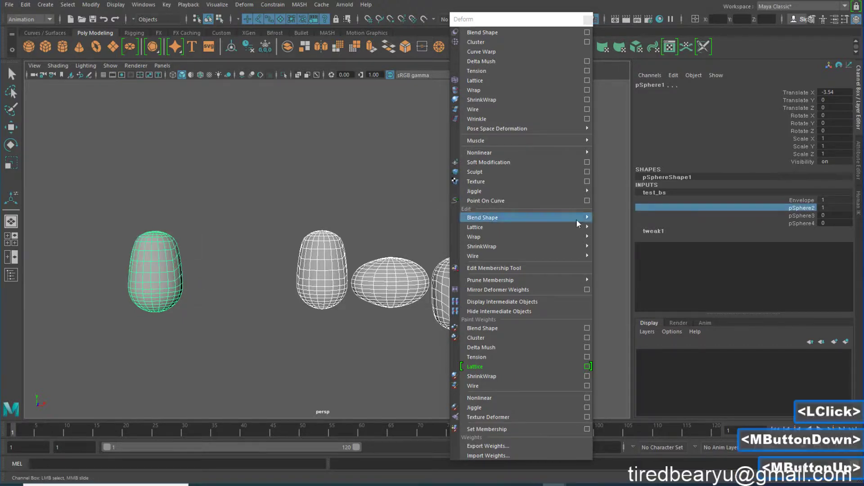
Set the Envelope of test_bs to 0.5 and scrub it down to 0.
left_click(803, 200)
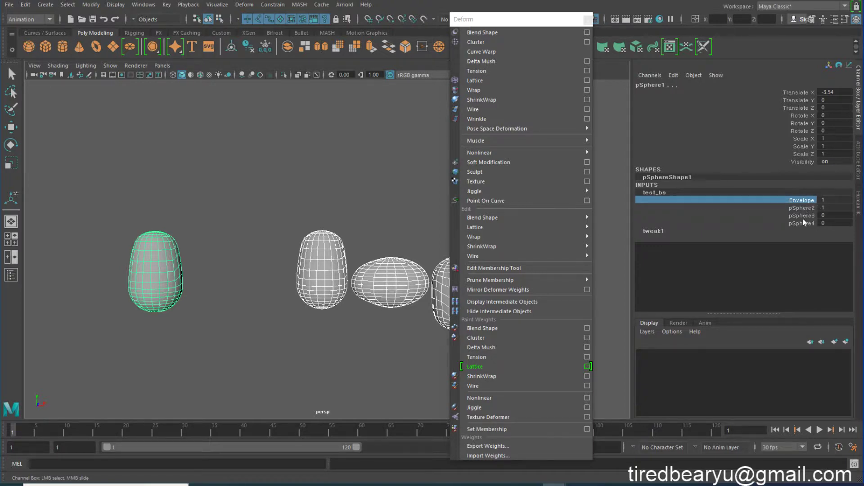
left_click(826, 202)
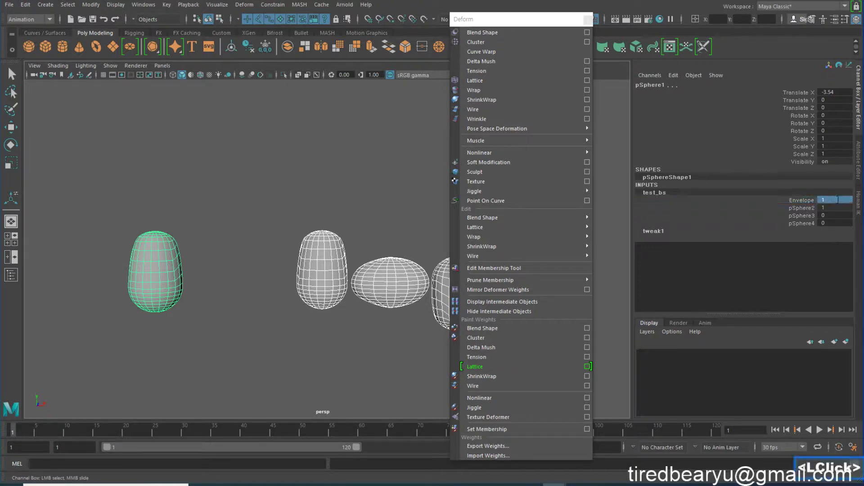
type(".5")
key("Return")
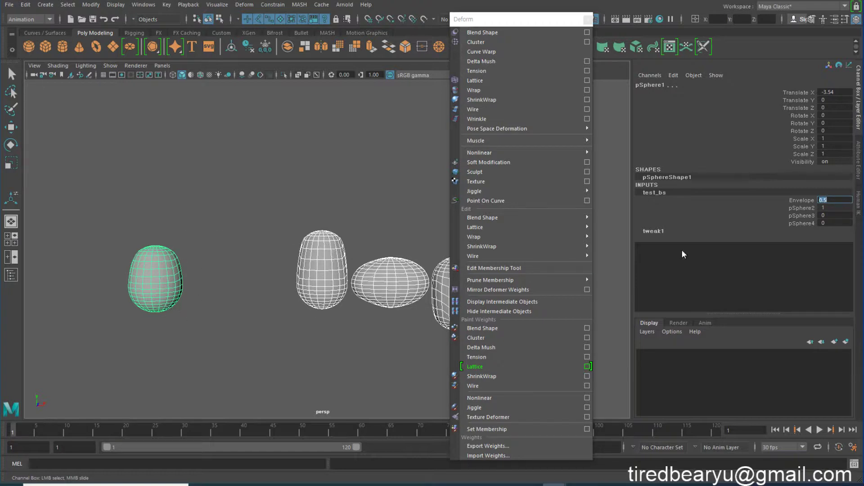
middle_click_drag(258, 226, 74, 224)
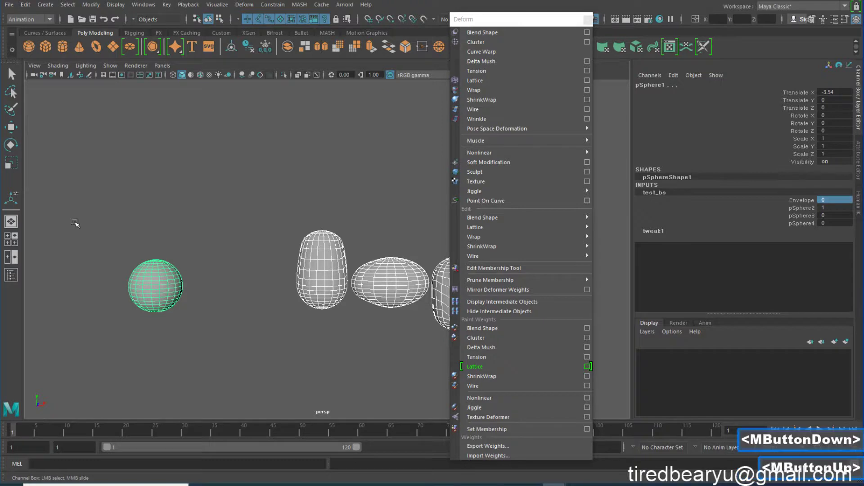
Scrub the pSphere3 and pSphere4 weights of test_bs up to 1, and return all three target weights to 0.
left_click(799, 208)
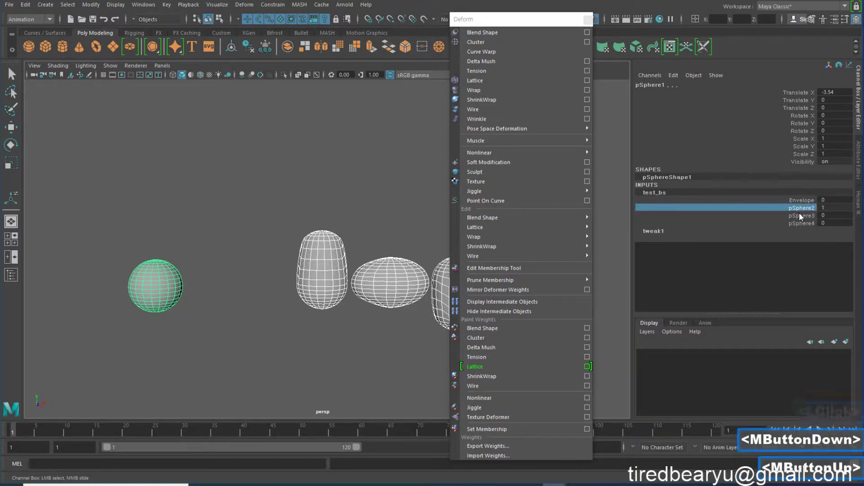
left_click_drag(798, 215, 796, 225)
middle_click_drag(796, 225, 807, 209)
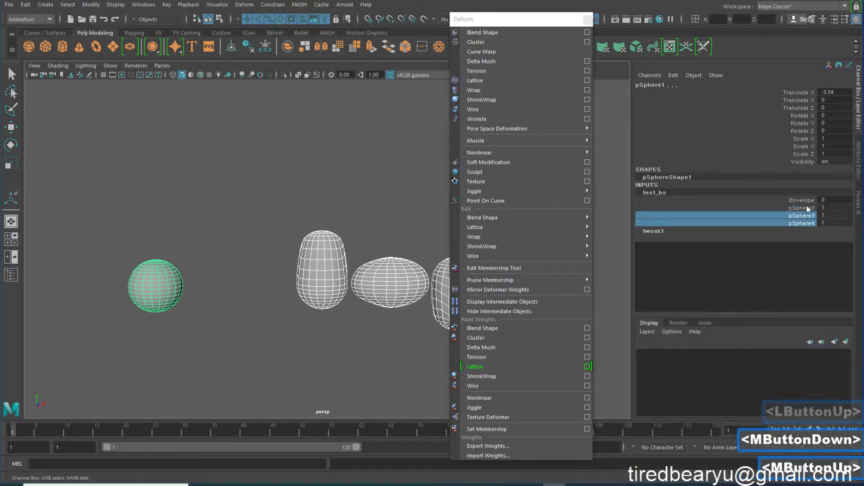
left_click_drag(807, 209, 803, 223)
middle_click_drag(444, 230, 105, 227)
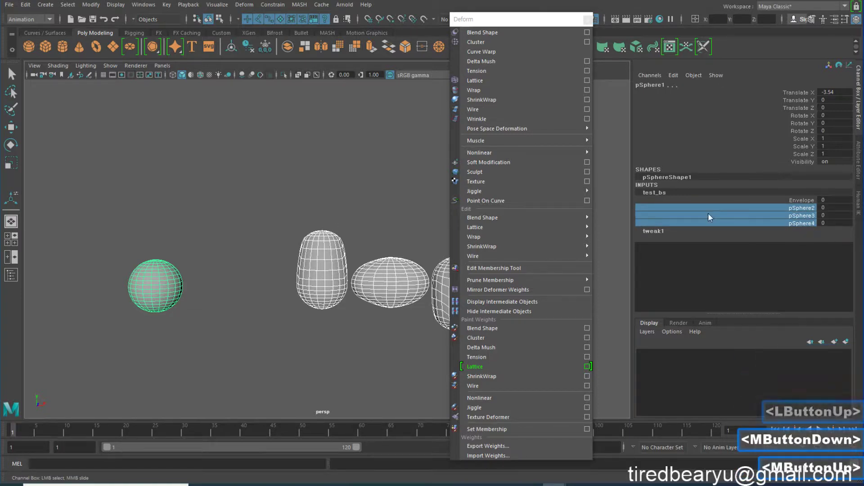
Scrub the test_bs Envelope back to 1 and try the pSphere2 and pSphere3 weights, returning both to 0.
left_click(658, 200)
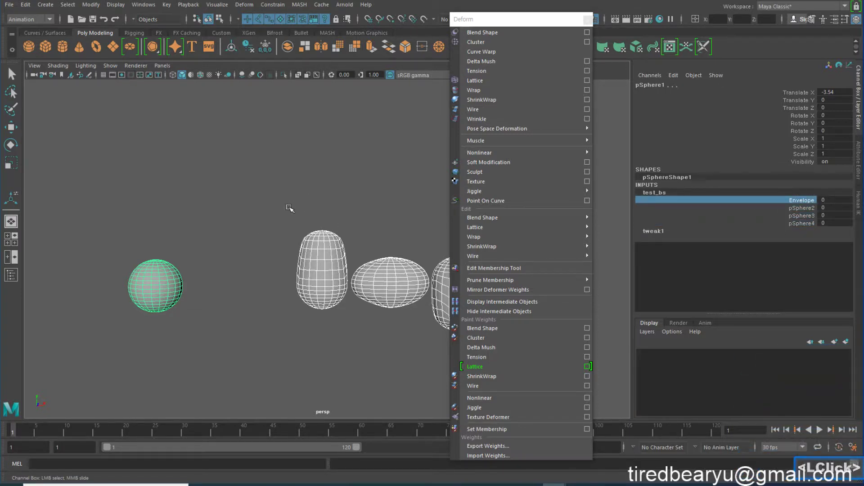
middle_click_drag(828, 204, 834, 203)
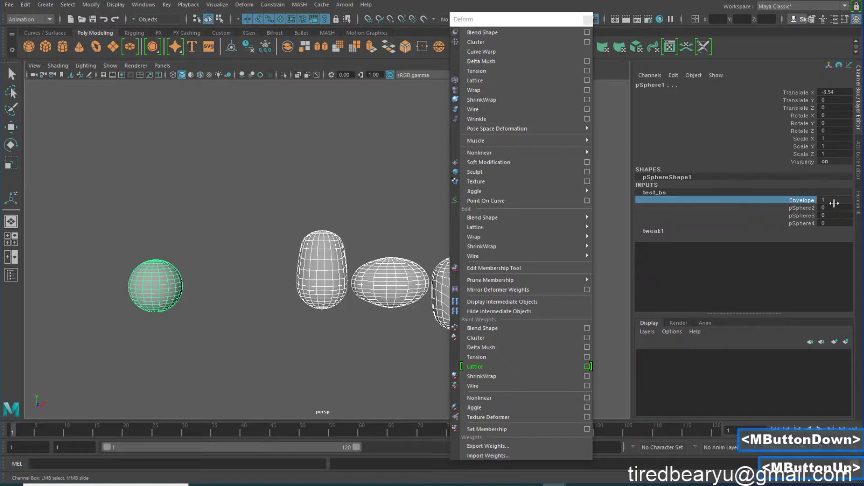
left_click(806, 209)
middle_click_drag(288, 229, 74, 223)
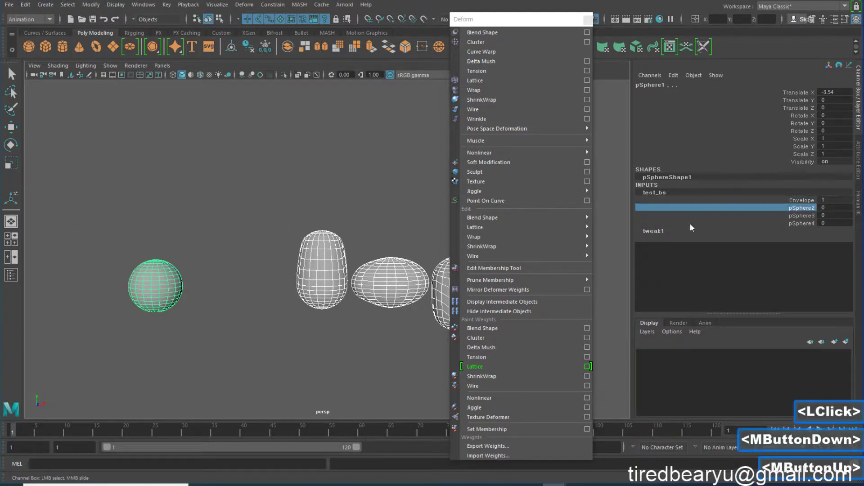
left_click(805, 217)
middle_click_drag(310, 217, 59, 208)
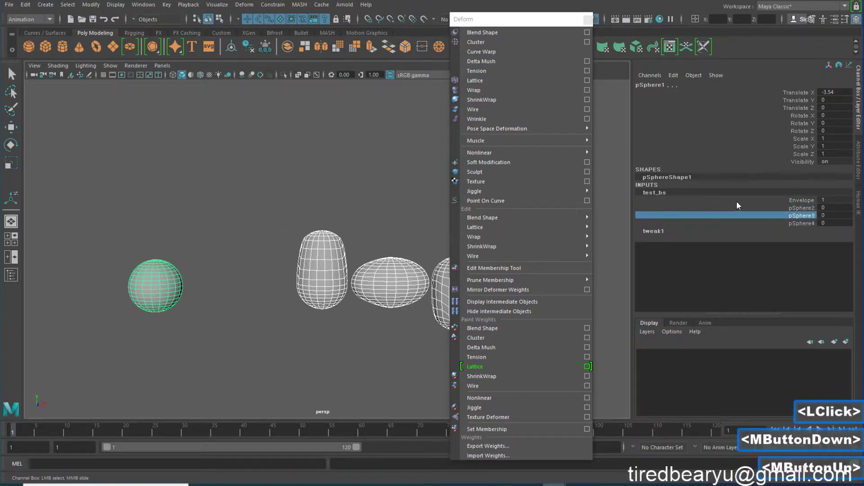
right_click(294, 158)
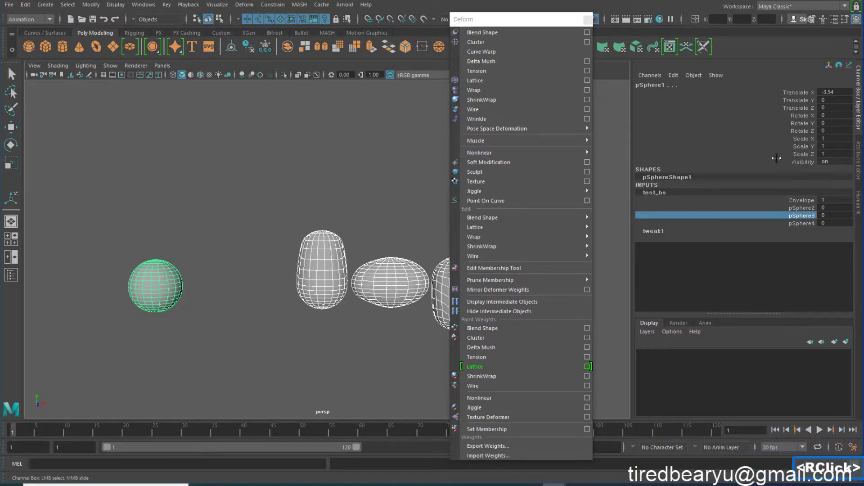
Reopen the Blend Shape options and undo back to before test_bs was created on the selected spheres.
left_click(586, 32)
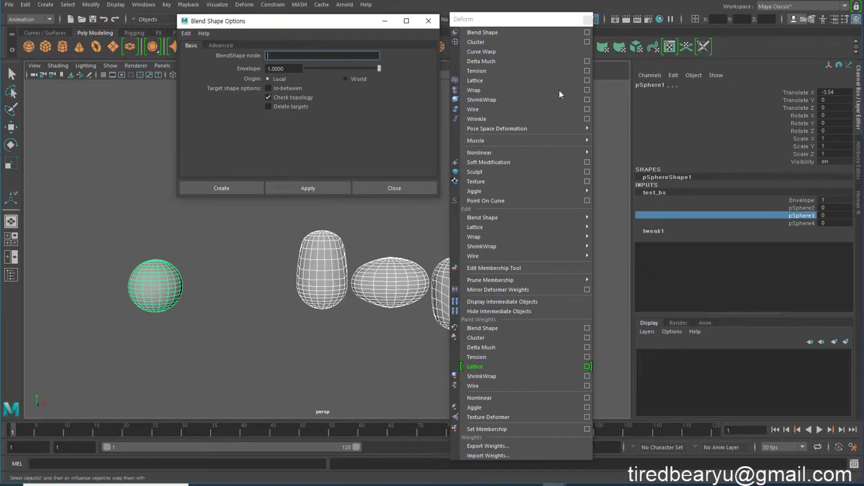
right_click(299, 287)
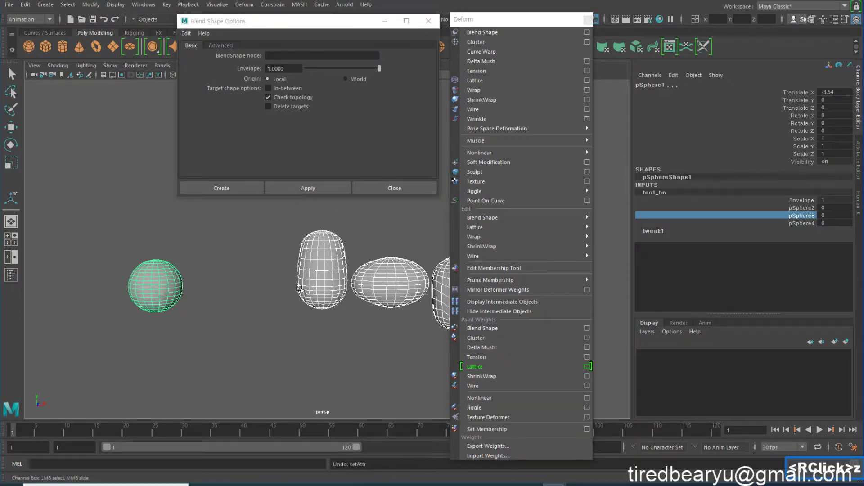
key("z")
key("z")
key("z")
key("z")
key("z")
key("z")
key("z")
key("z")
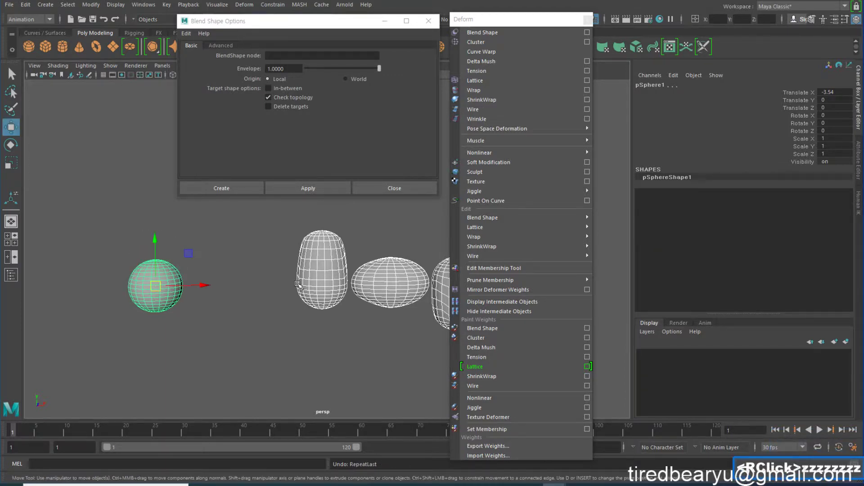
Create a blend shape with Local origin on the four selected spheres and scrub its pSphere2 weight.
key("z")
key("shift+z")
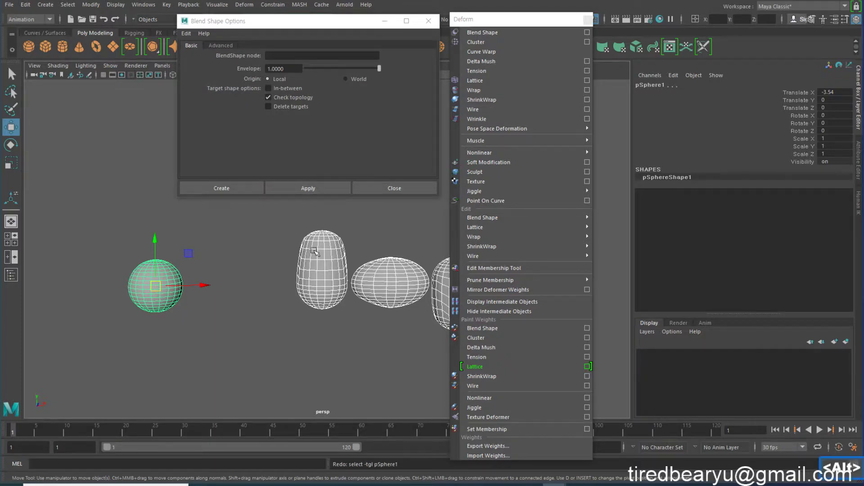
middle_click_drag(199, 265, 145, 270, "alt")
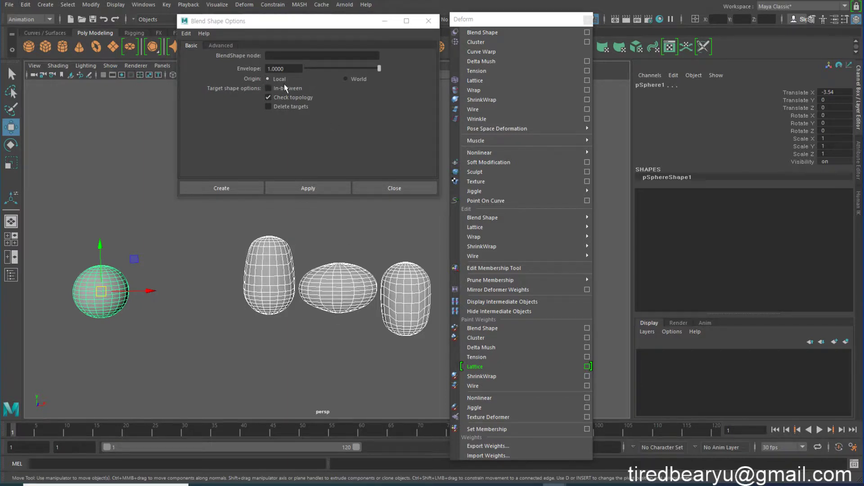
left_click(305, 189)
left_click(659, 194)
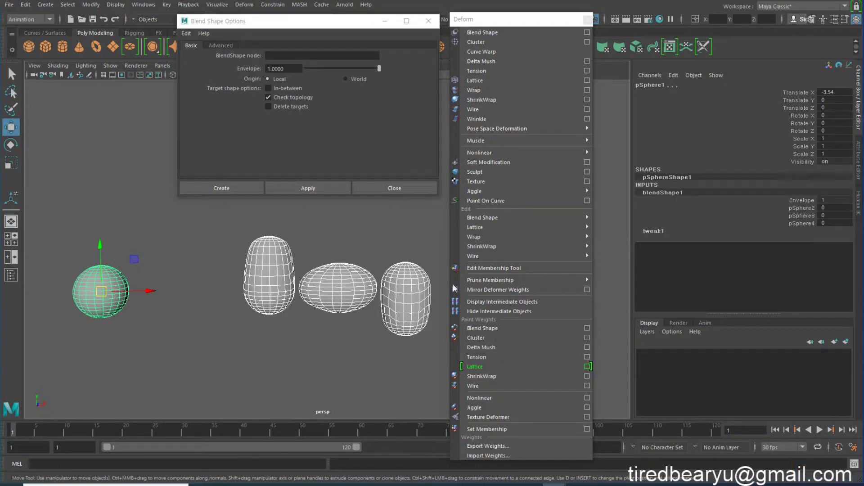
left_click(794, 208)
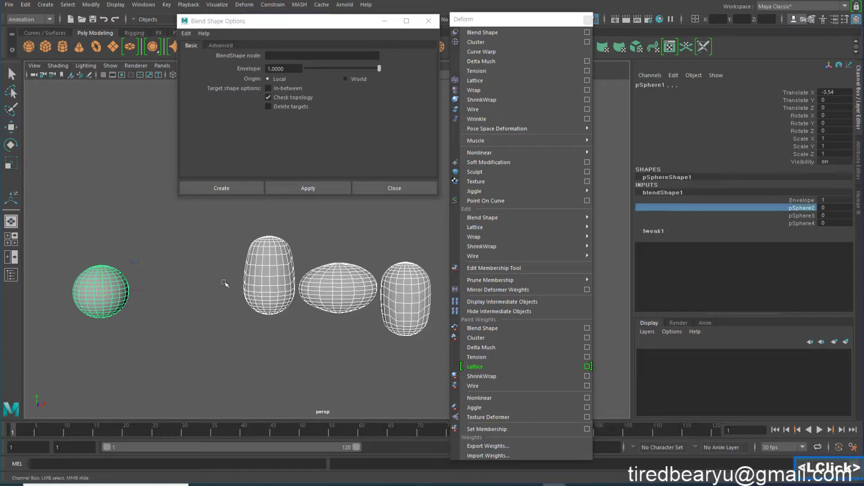
middle_click_drag(224, 281, 672, 230)
Undo the Local-origin blend shape and restore the selection of all four spheres.
key("z")
key("z")
key("z")
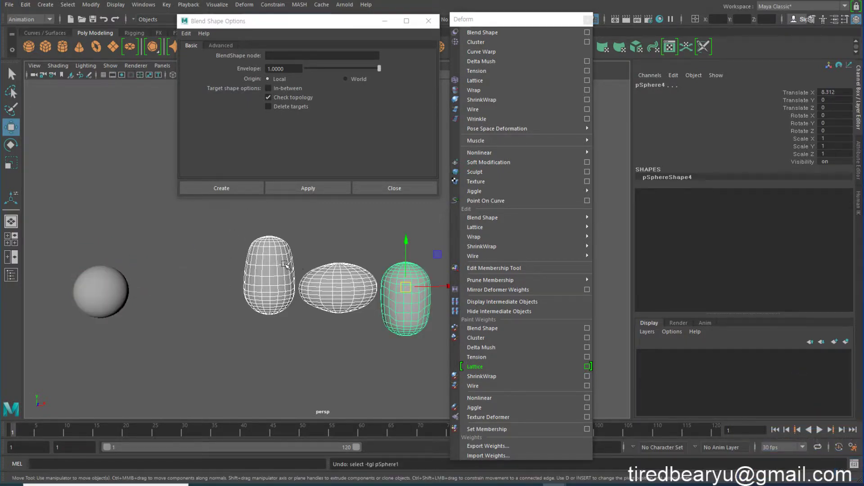
key("shift+z")
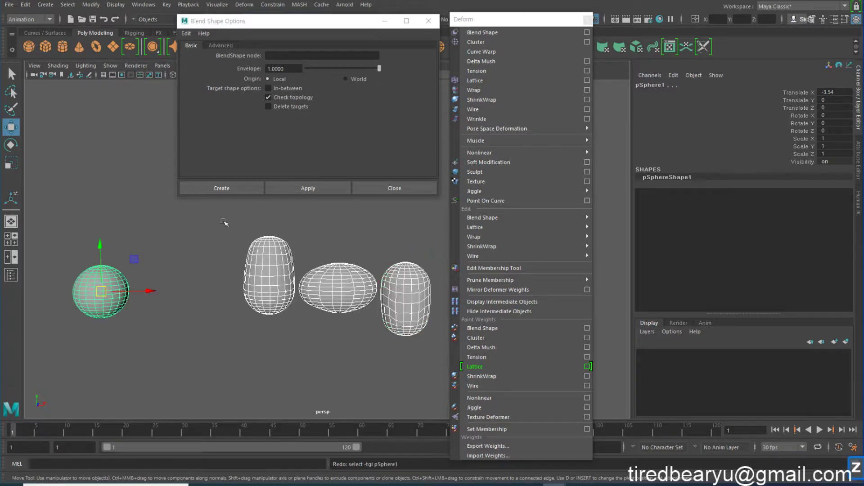
Create a blend shape with World origin on the selected spheres and expand the blendShape1 attributes.
left_click(355, 79)
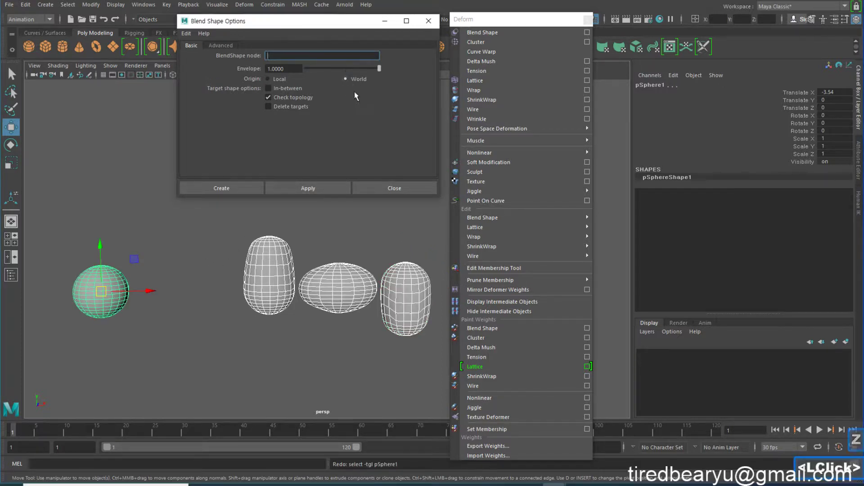
left_click(307, 191)
left_click(654, 201)
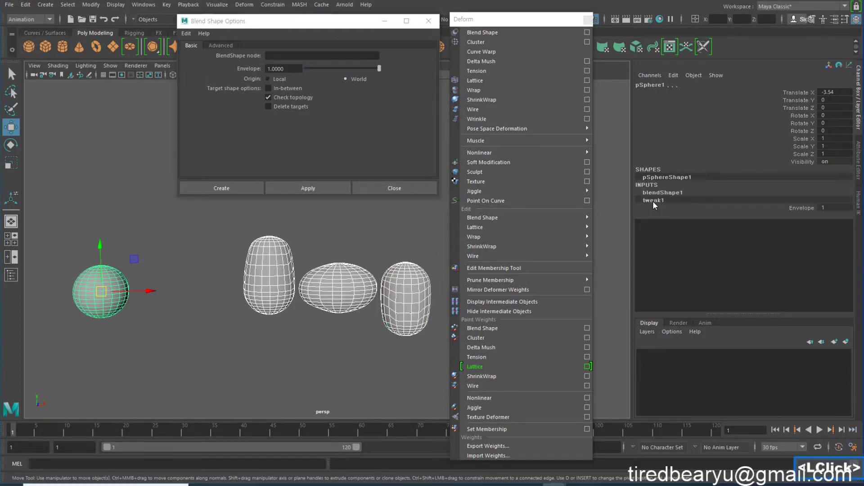
left_click(673, 193)
Scrub the pSphere2, pSphere3 and pSphere4 weights of blendShape1 one at a time, returning each to 0.
left_click(777, 207)
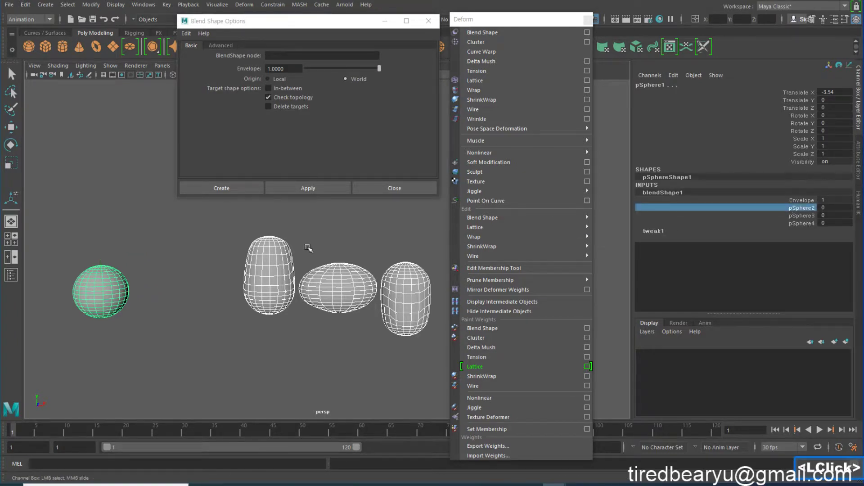
middle_click_drag(317, 247, 266, 249)
left_click(706, 217)
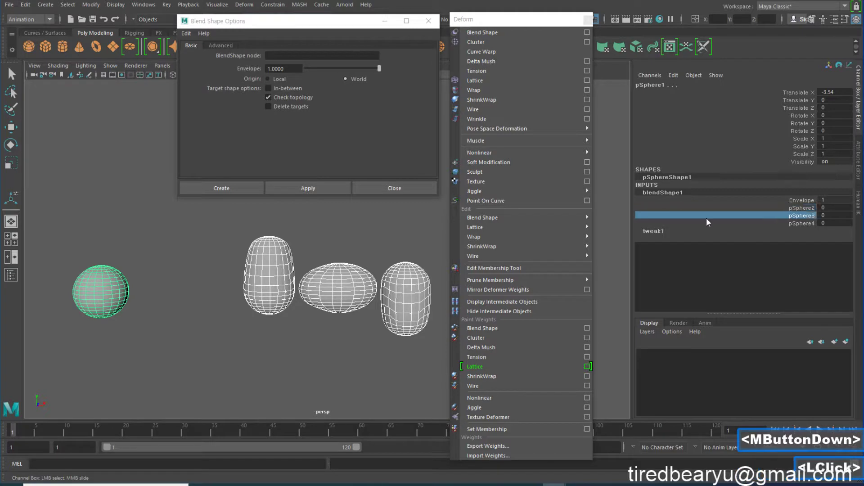
middle_click_drag(428, 244, 443, 243)
key("ctrl+z")
left_click(796, 224)
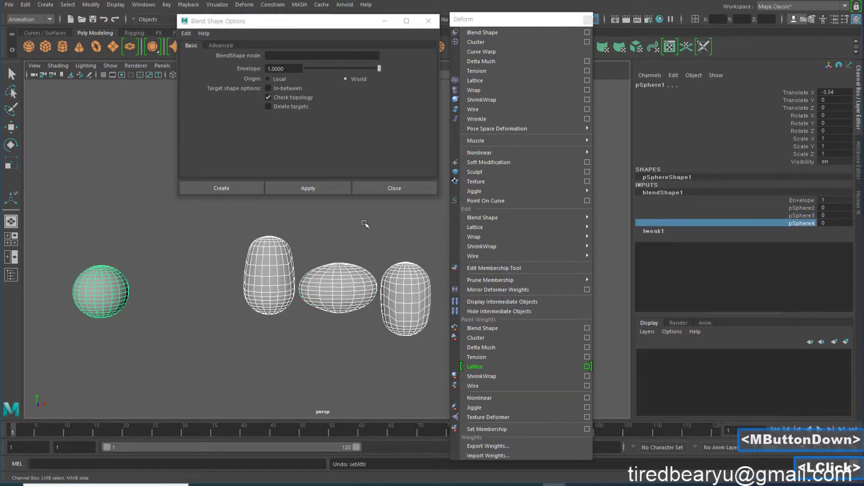
middle_click_drag(366, 224, 225, 220)
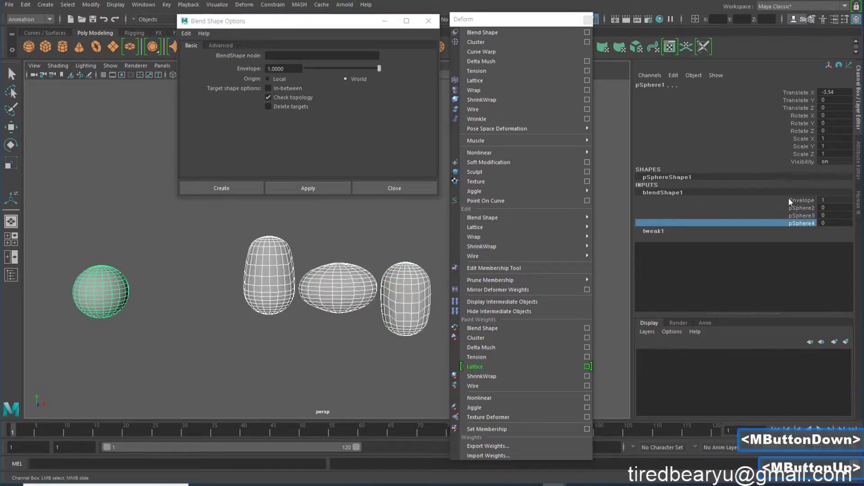
Scrub the pSphere2, pSphere3 and pSphere4 weights together up to 1 and undo the change.
left_click_drag(789, 206, 788, 224)
middle_click_drag(382, 252, 447, 254)
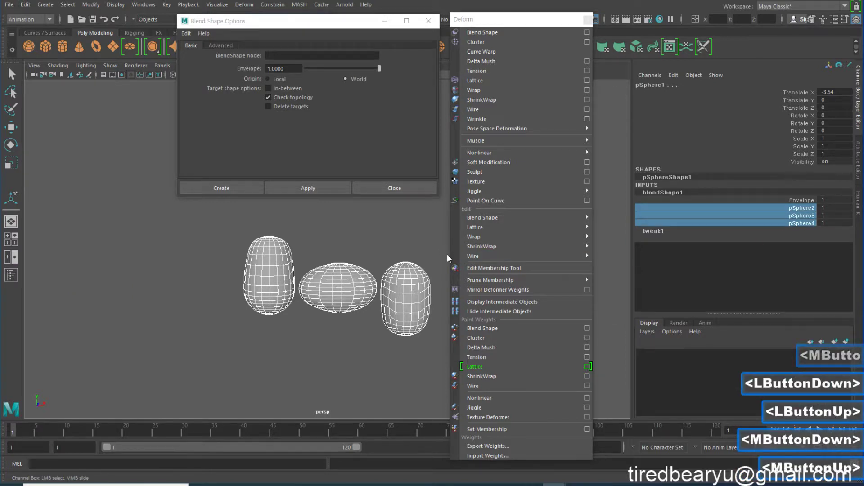
key("z")
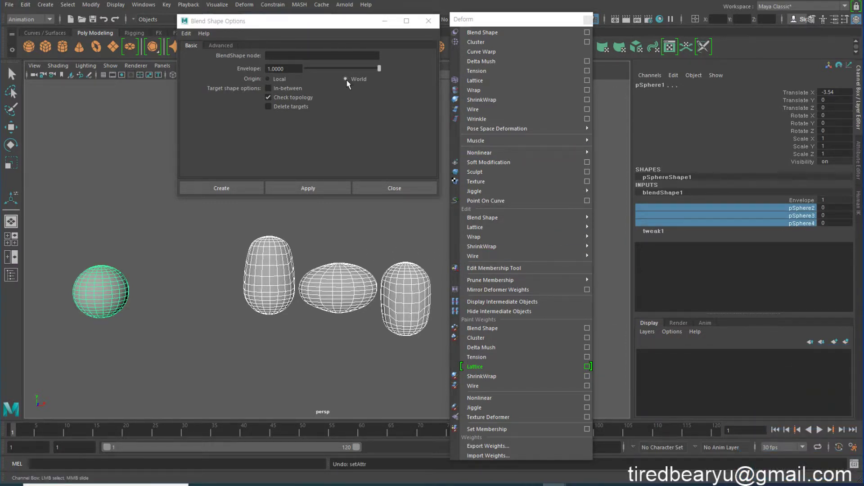
Set the blend shape origin back to Local and undo the creation of the World-origin blend shape.
left_click(278, 78)
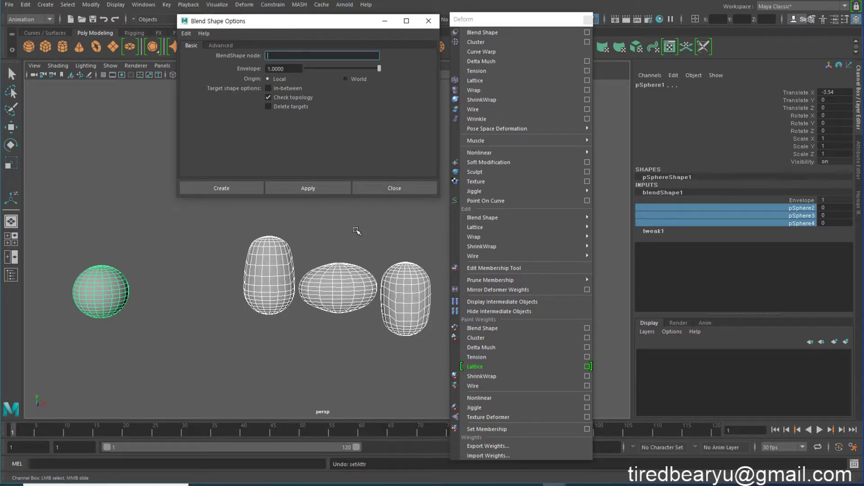
right_click(196, 259)
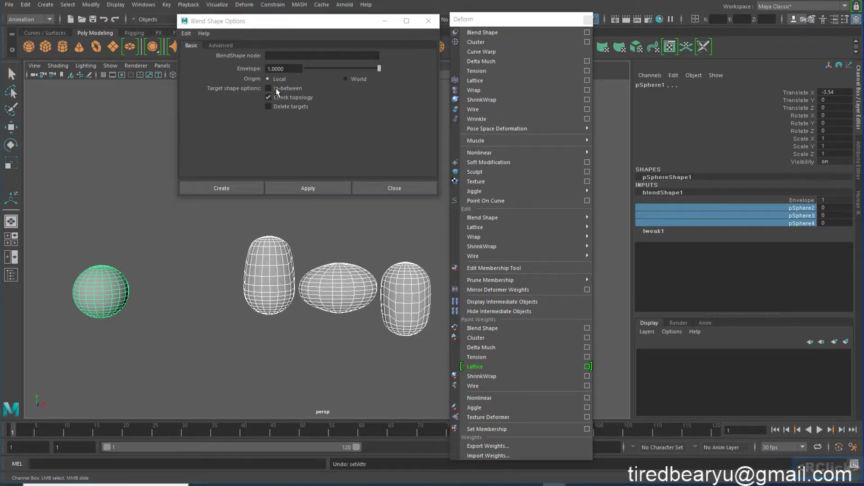
right_click(192, 229)
key("z")
key("z")
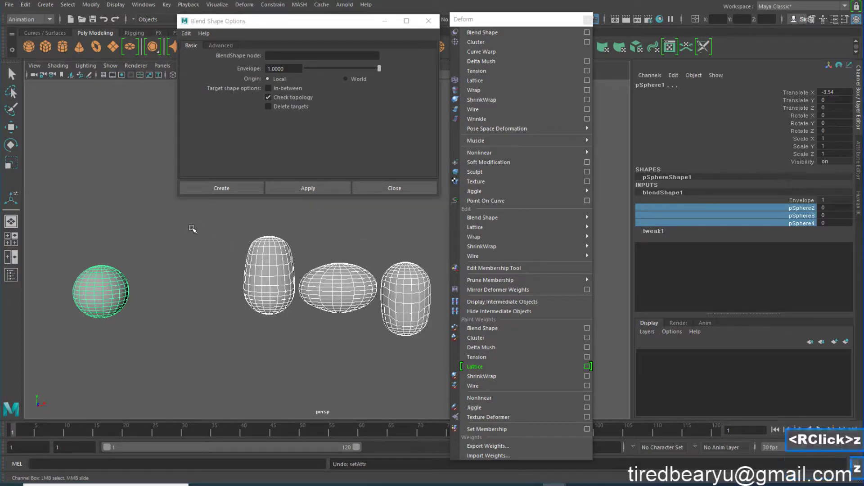
key("z")
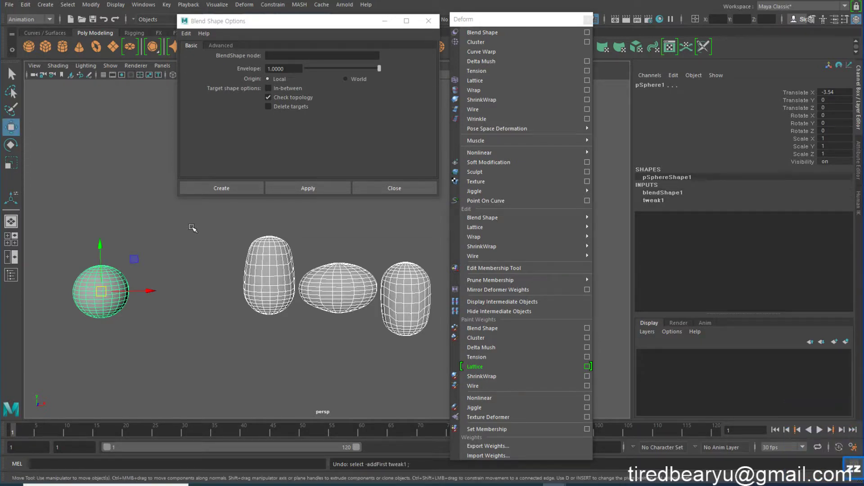
key("ctrl+z")
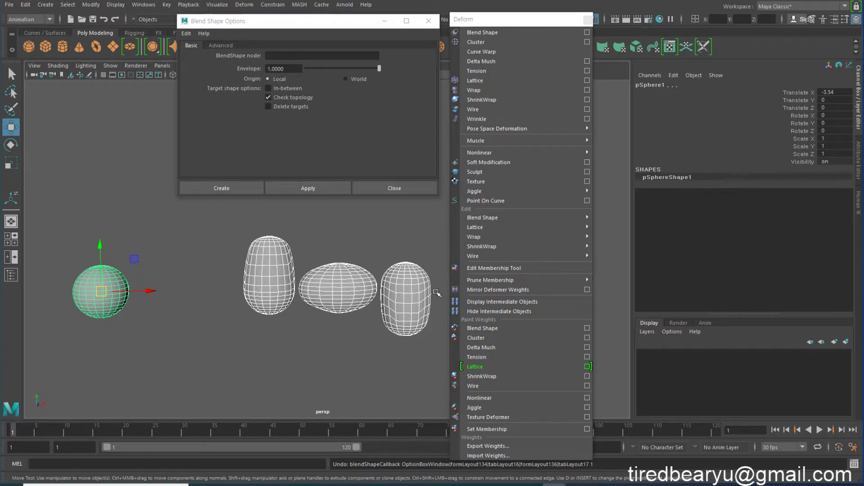
Clear the selection and select the target spheres in the order pSphere2, pSphere3, pSphere4.
left_click(410, 353)
key("5")
left_click(410, 301)
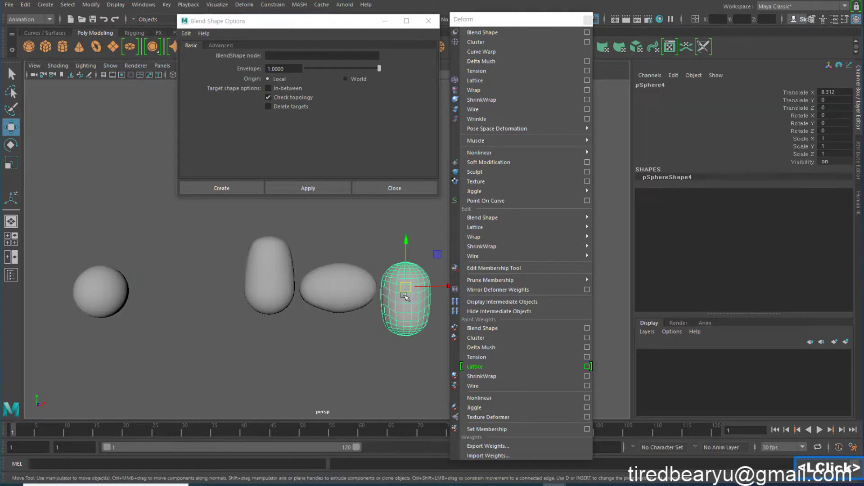
left_click(344, 292, "shift")
left_click(273, 284, "shift")
left_click(266, 258)
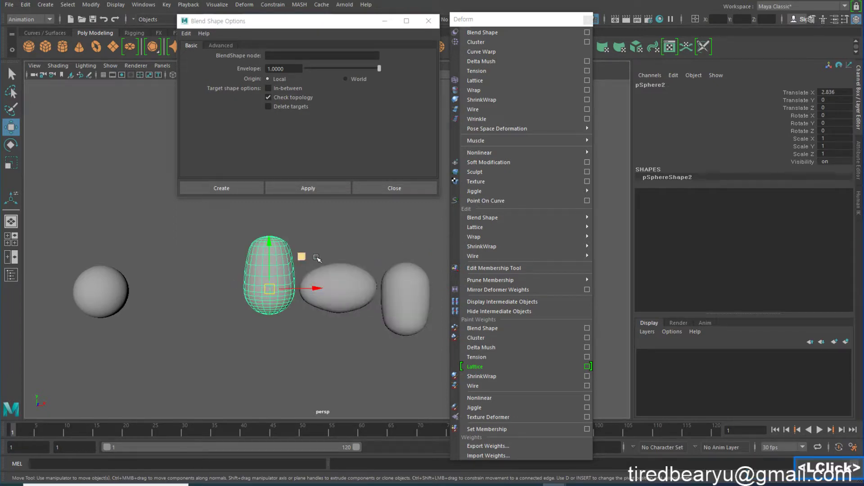
left_click(338, 280, "shift")
left_click(405, 299, "shift")
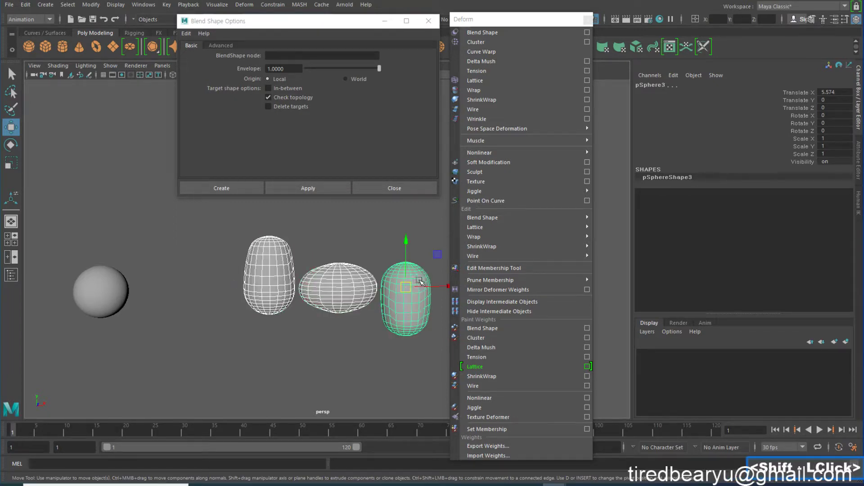
Enable In-between, add base sphere pSphere1 to the selection last, create the blend shape and expand its attributes.
left_click(287, 89)
left_click(111, 287, "shift")
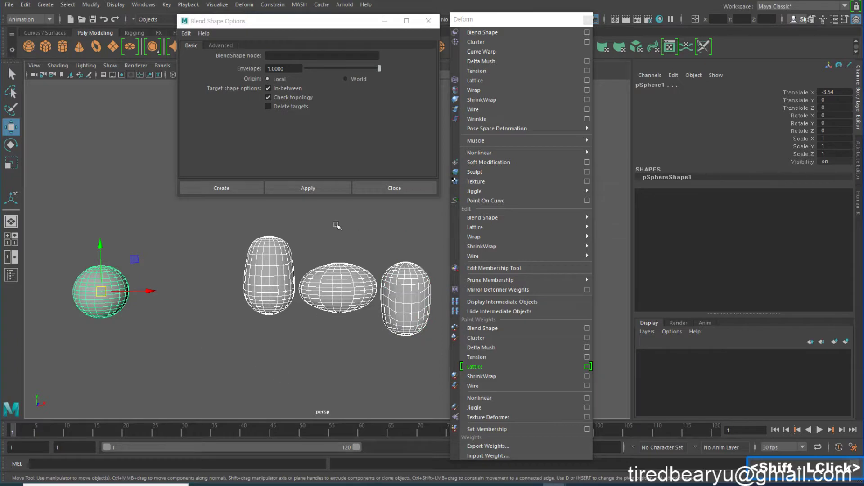
left_click(321, 187)
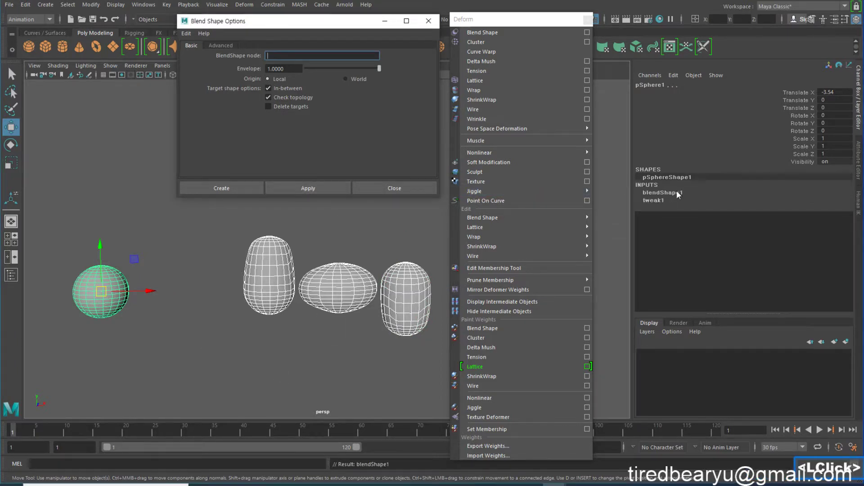
left_click(676, 191)
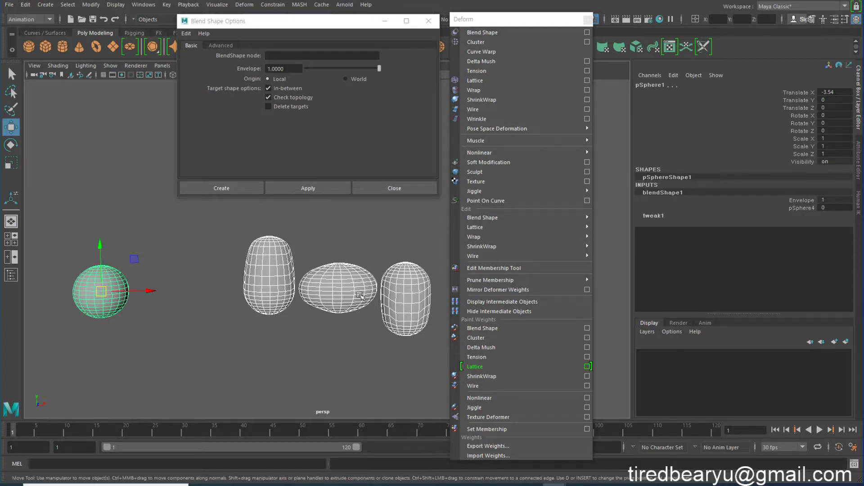
Scrub the pSphere4 weight of the in-between blend shape and set it to 0.33.
left_click(796, 207)
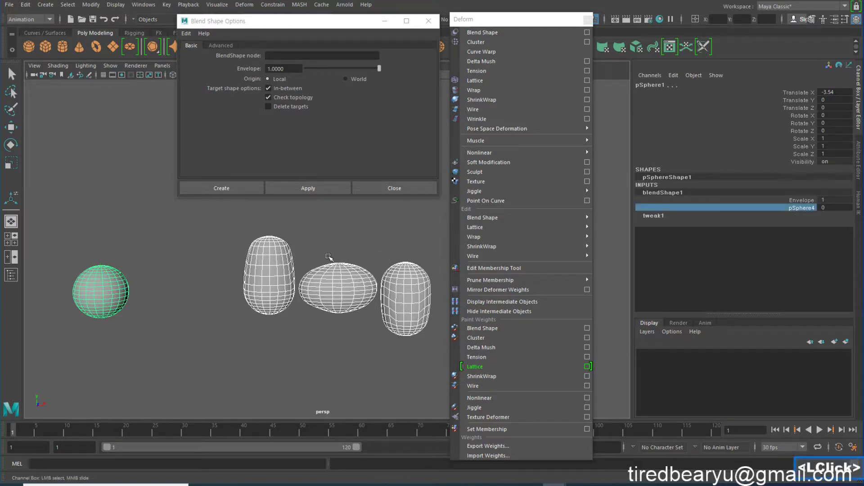
middle_click_drag(327, 257, 305, 260)
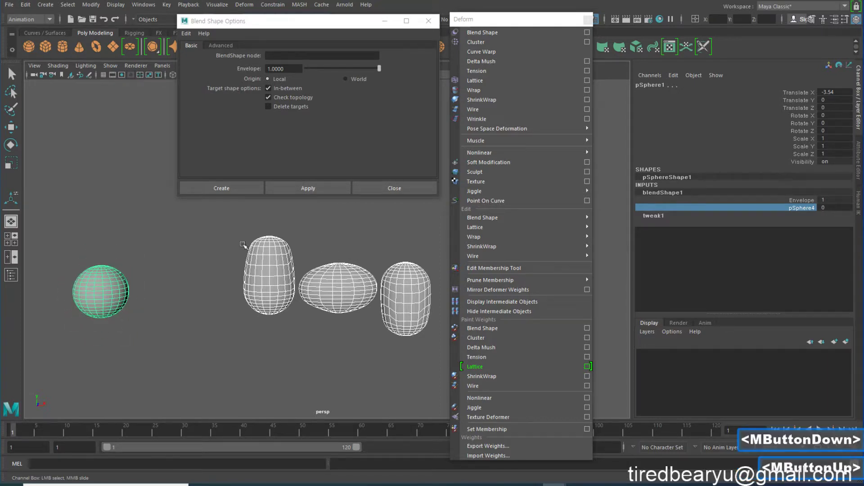
left_click(831, 206)
type(".33")
key("Return")
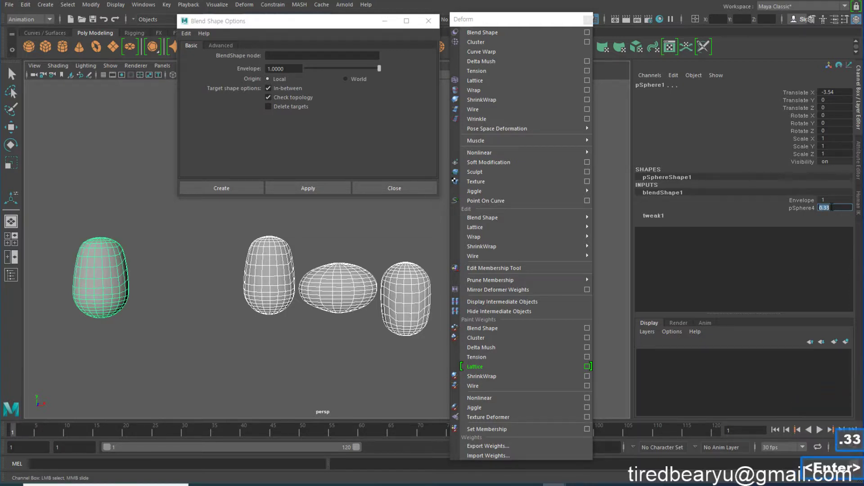
Set the pSphere4 weight of blendShape1 to 0.66.
left_click(844, 208)
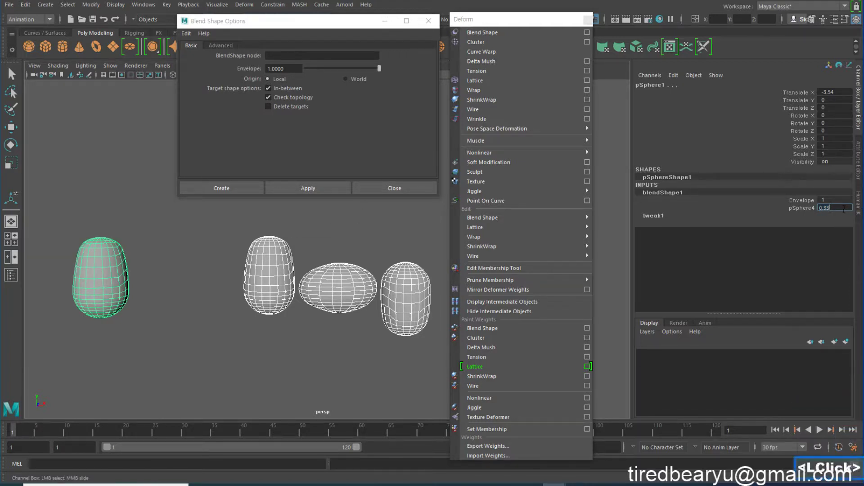
key("BackSpace")
key("BackSpace")
type("66")
key("Return")
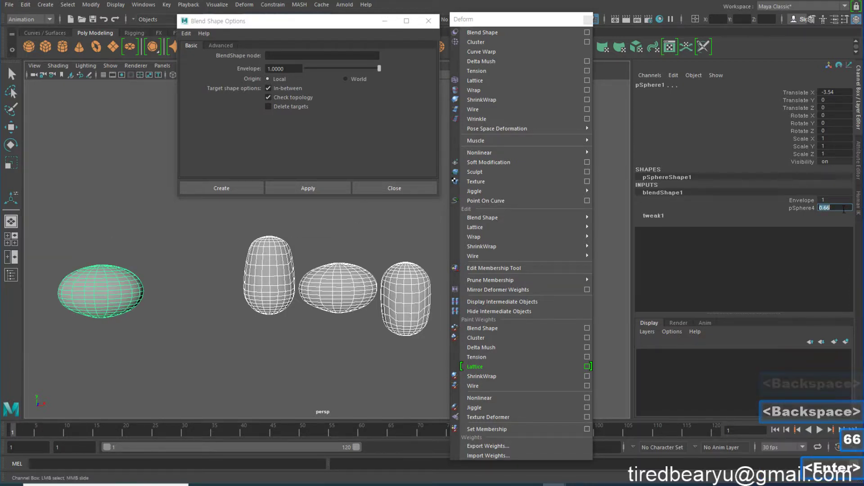
Set the pSphere4 weight of blendShape1 to 1.
left_click(836, 208)
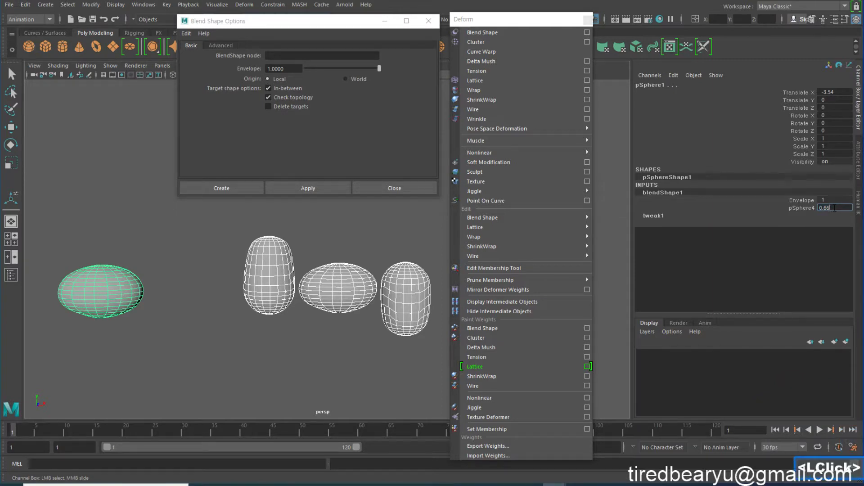
key("BackSpace")
key("BackSpace")
key("BackSpace")
key("BackSpace")
type("1")
key("Return")
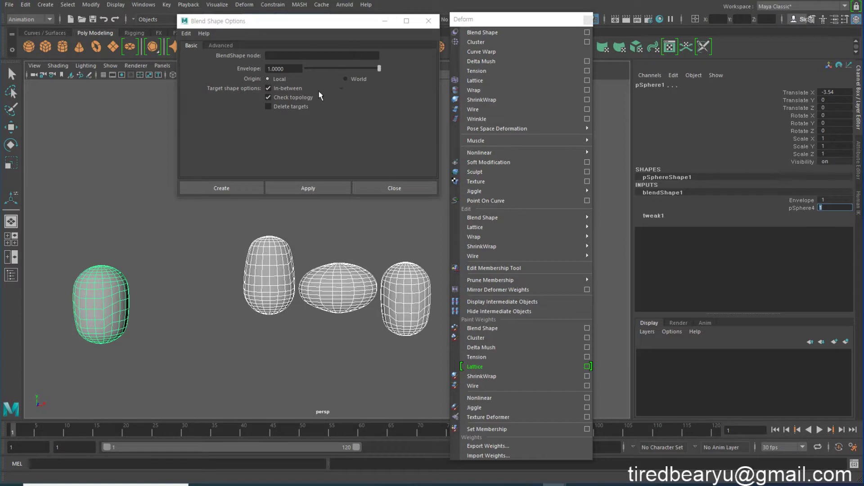
Disable In-between and undo the weight edits and blend shape creation, back to only pSphere2 selected.
left_click(294, 87)
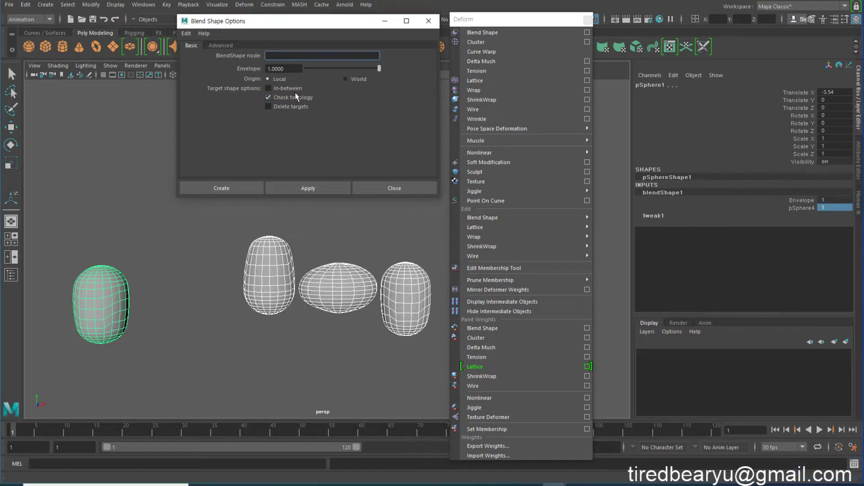
key("ctrl+z")
key("ctrl+z")
key("ctrl+z")
key("ctrl+z")
key("ctrl+z")
key("ctrl+z")
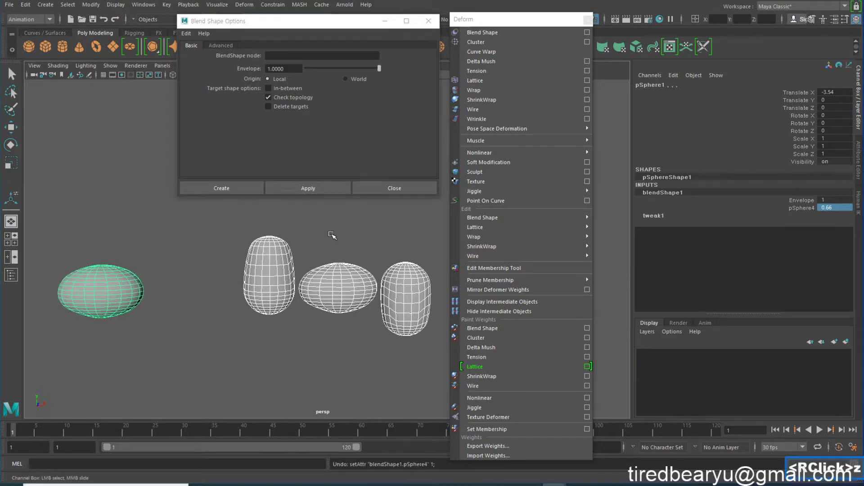
key("ctrl+z")
key("ctrl+z")
key("ctrl+z")
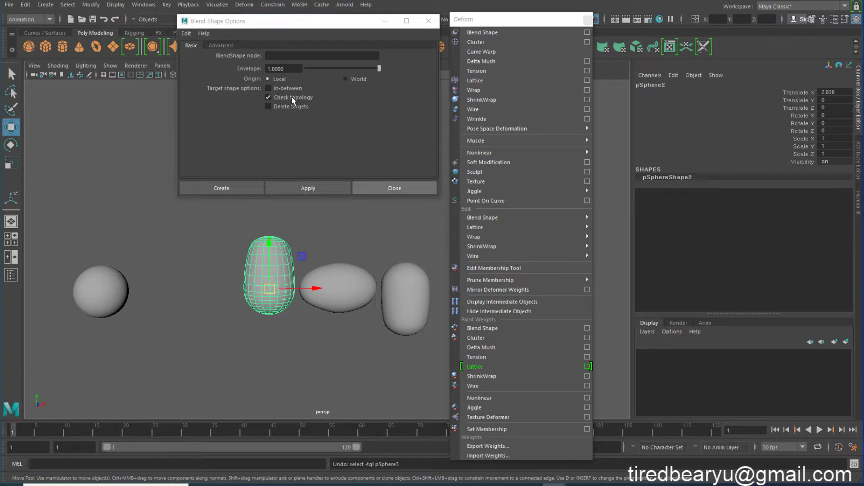
Undo the remaining target selections and select pSphere1 together with pSphere2.
key("ctrl+z")
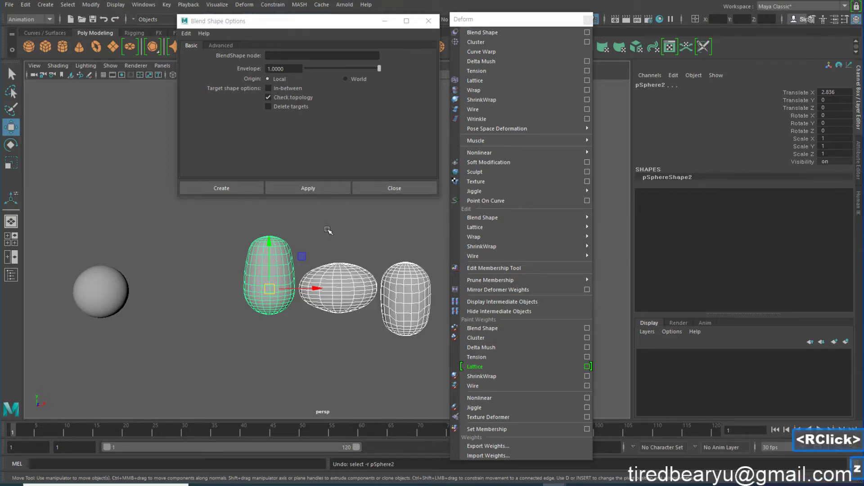
key("ctrl+z")
key("ctrl+z")
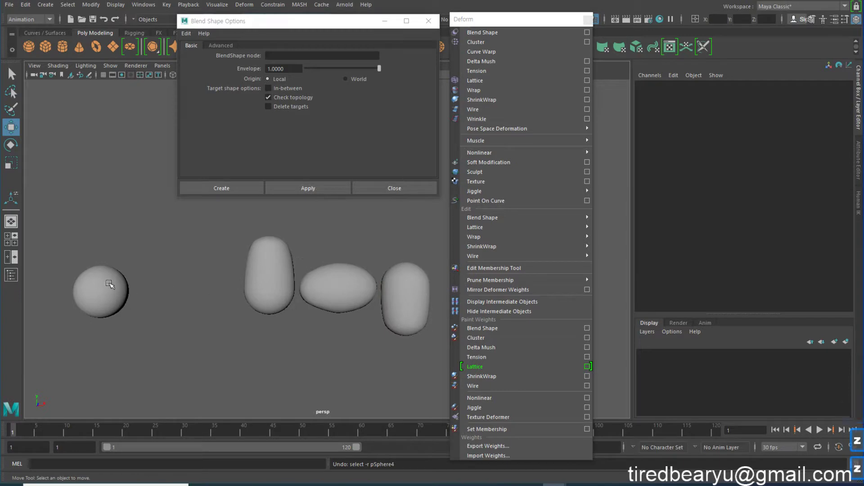
left_click(103, 287)
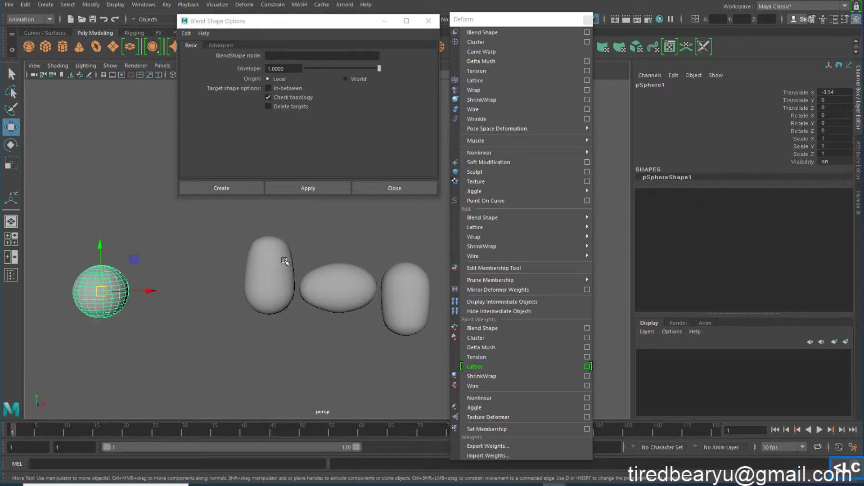
left_click(286, 284, "shift")
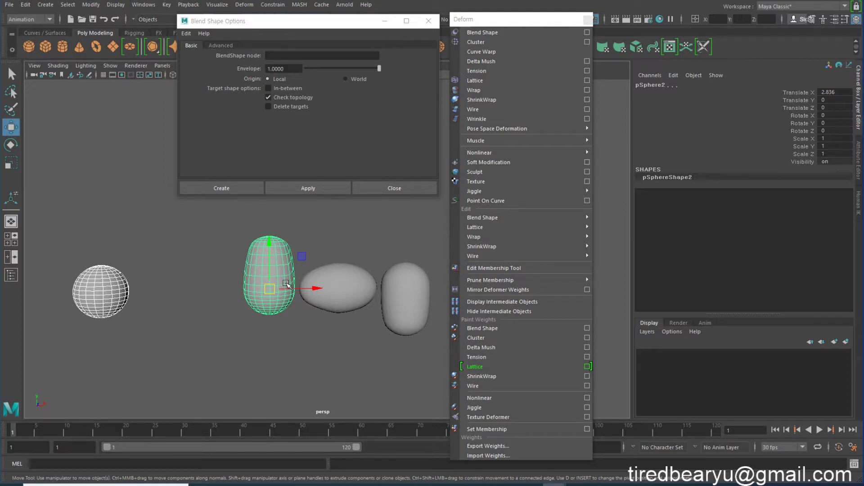
Create a polygon cube and move it above pSphere1 to about X -1.685, Y 2.663, Z -0.38.
left_click(45, 46)
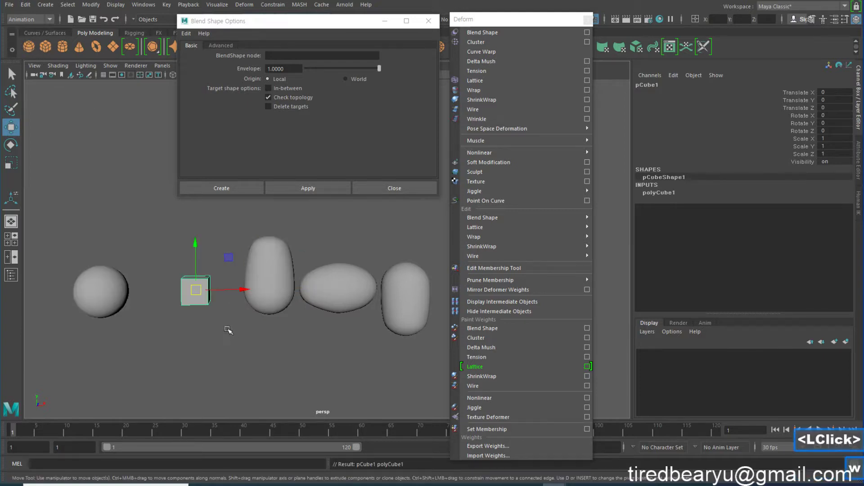
middle_click_drag(227, 330, 185, 262)
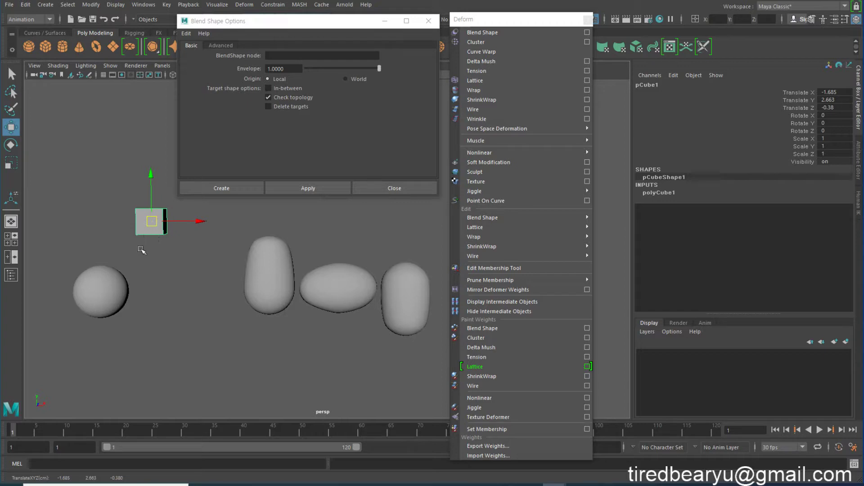
Try to create a blend shape with pCube1 as target and pSphere1 as base while Check topology is enabled.
left_click(119, 315, "shift")
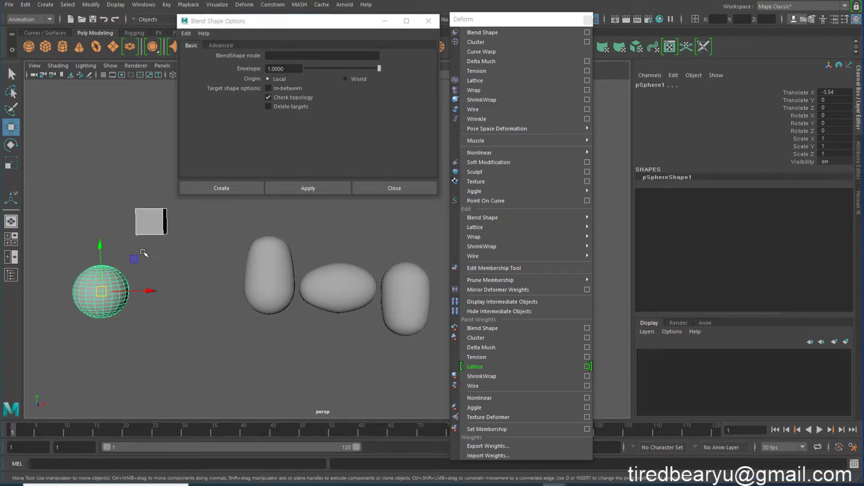
left_click(320, 185)
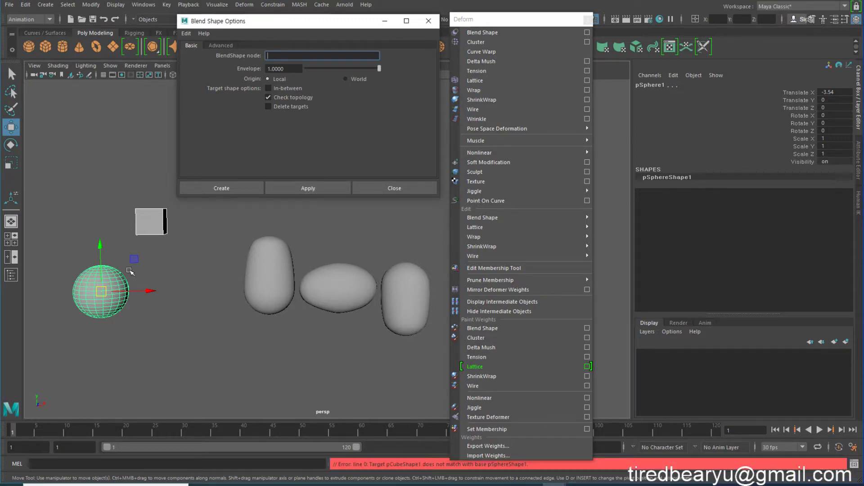
left_click(122, 297)
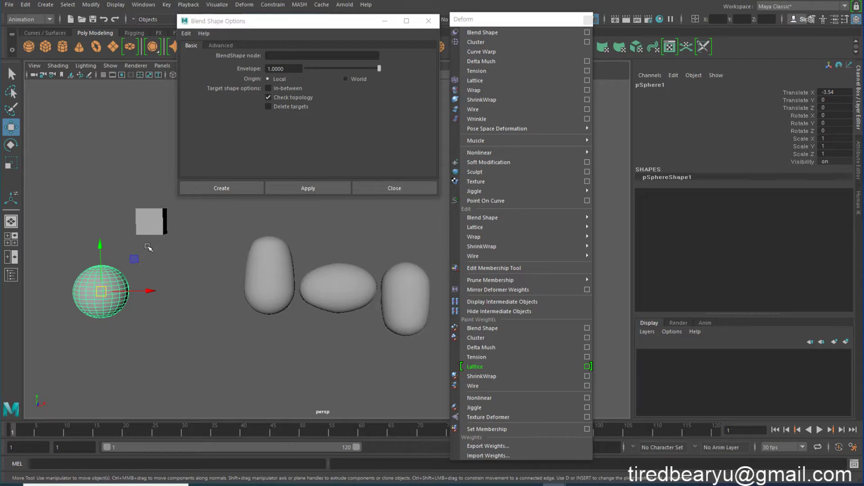
Disable Check topology and create a blend shape with pCube1 as target and pSphere1 as base.
left_click(291, 98)
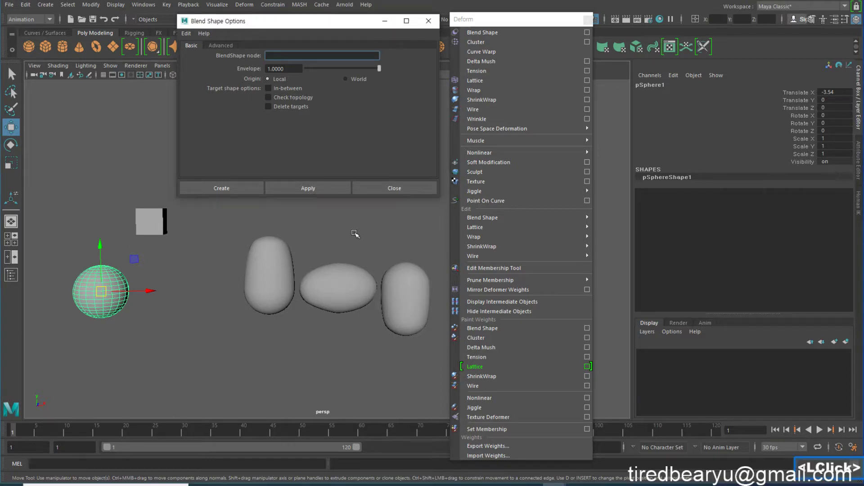
left_click(151, 221)
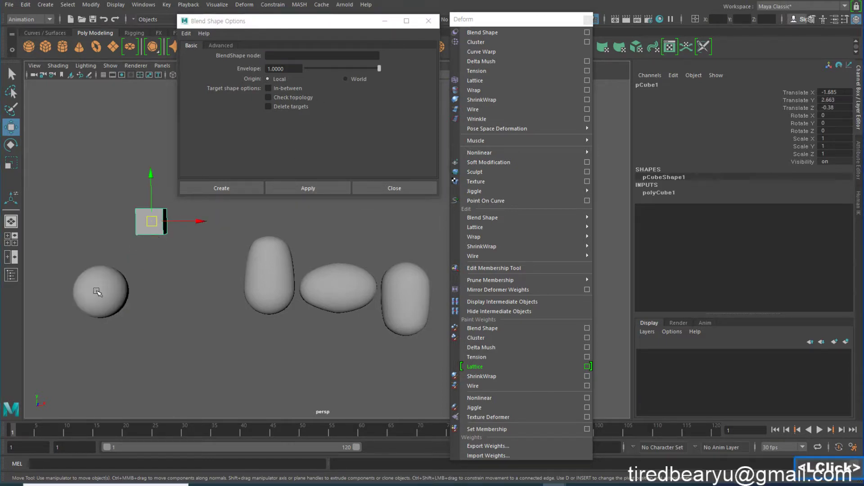
left_click(100, 293, "shift")
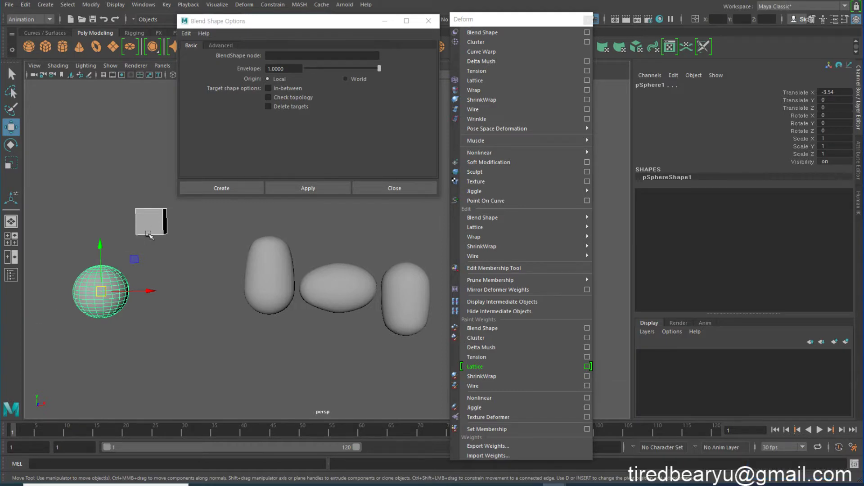
left_click(307, 189)
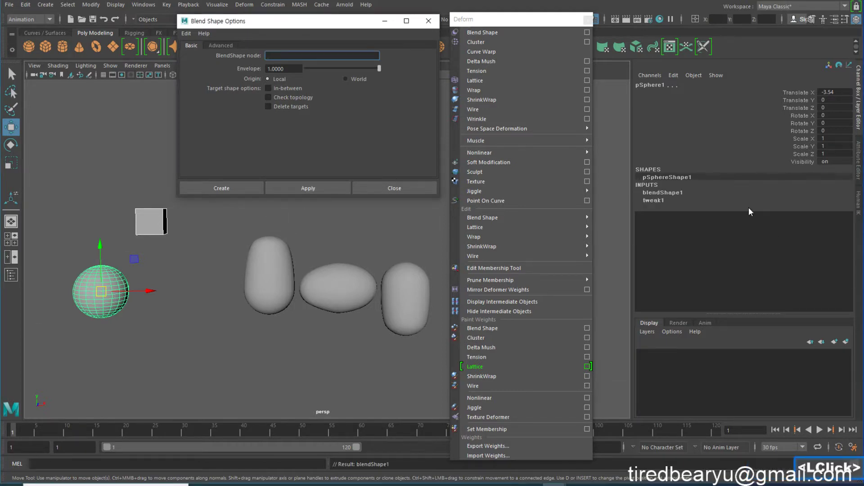
Scrub the pCube1 weight of blendShape1 on pSphere1 and bring it to 1.
left_click(675, 192)
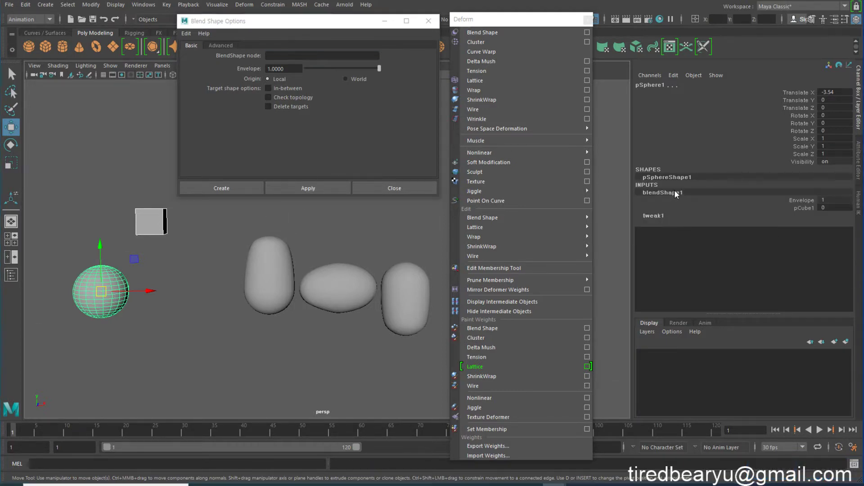
left_click(770, 207)
middle_click_drag(276, 301, 224, 285)
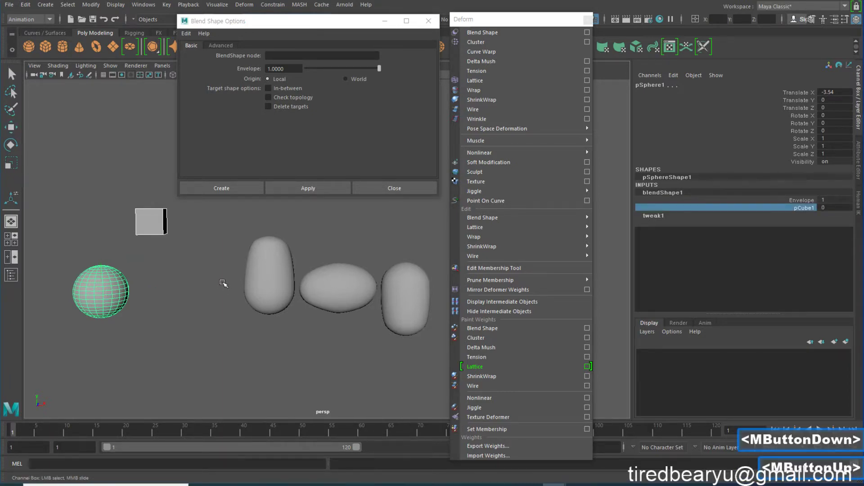
left_click(220, 275)
left_click(114, 294)
left_click(690, 192)
left_click(752, 201)
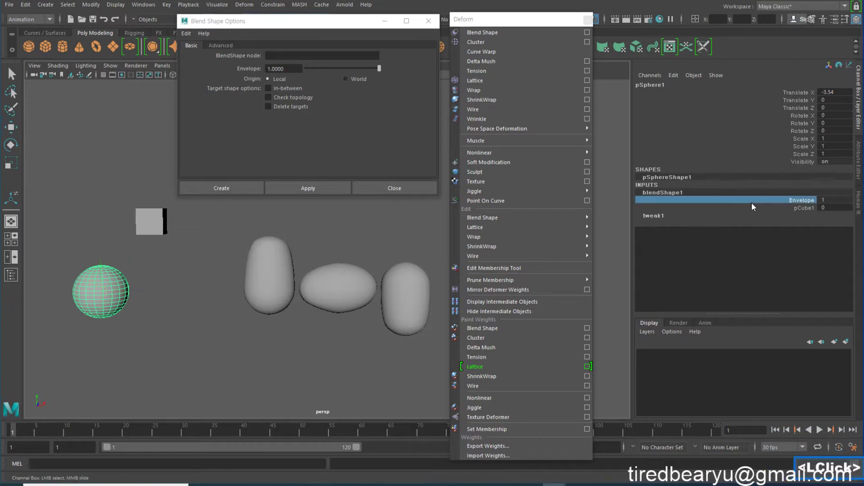
left_click(761, 208)
mouse_move(313, 297)
middle_mouse_down()
mouse_move(455, 283)
mouse_move(245, 285)
mouse_move(381, 286)
mouse_move(320, 286)
middle_mouse_up()
middle_click_drag(512, 290, 394, 289)
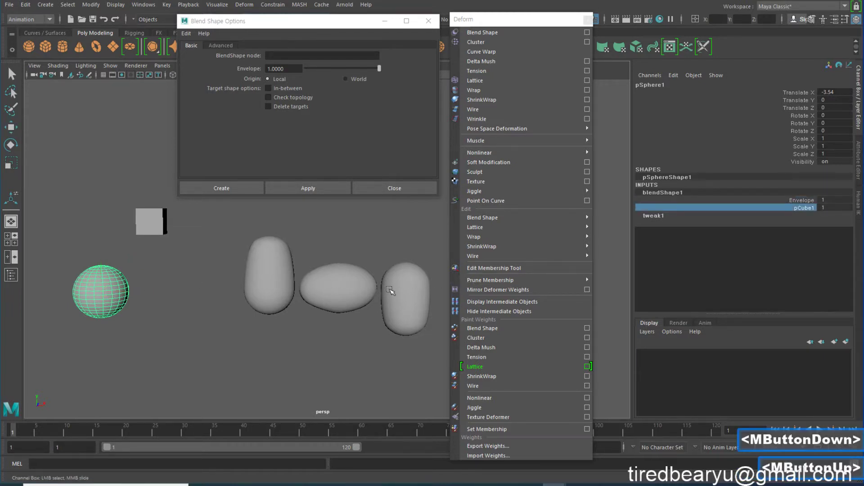
Select pCube1 and scrub its pCube1 weight in the blendShape1 output.
middle_click_drag(299, 301, 351, 303, "alt")
left_click_drag(350, 304, 343, 314, "alt")
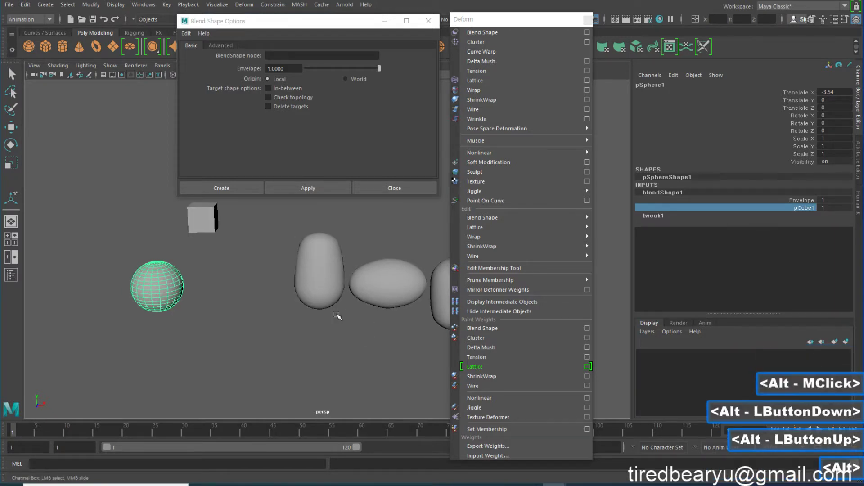
double_click(213, 227)
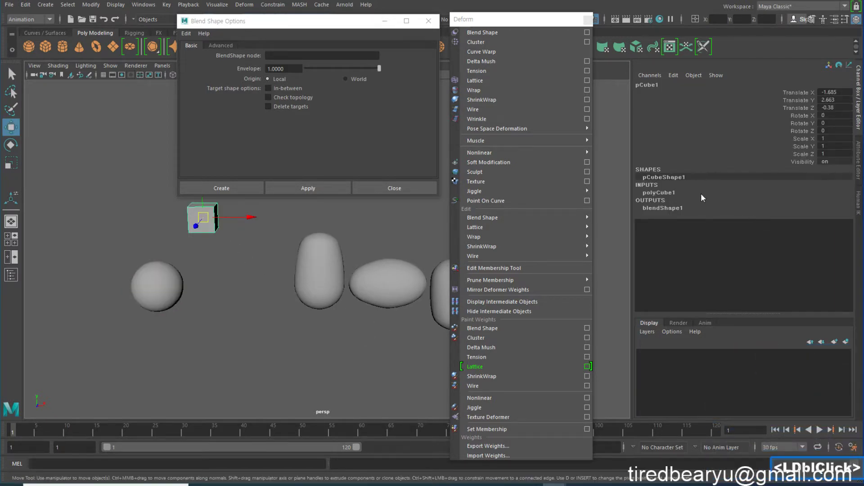
left_click(668, 208)
left_click(748, 223)
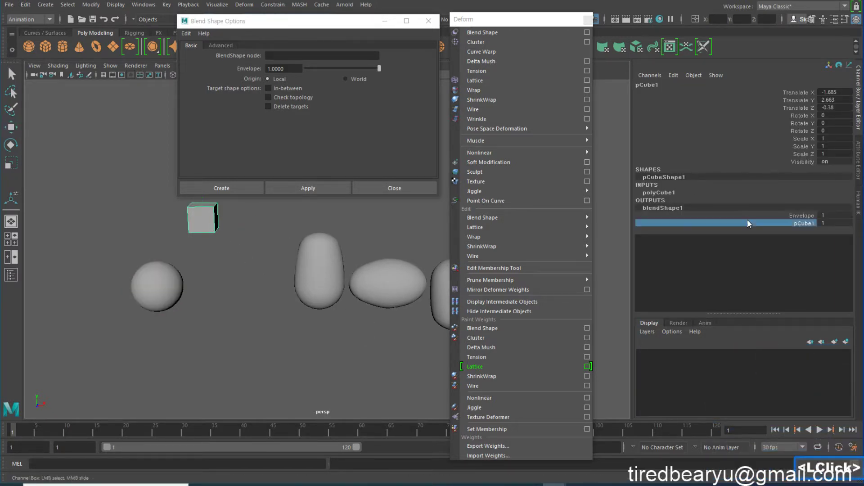
middle_click_drag(166, 223, 223, 219)
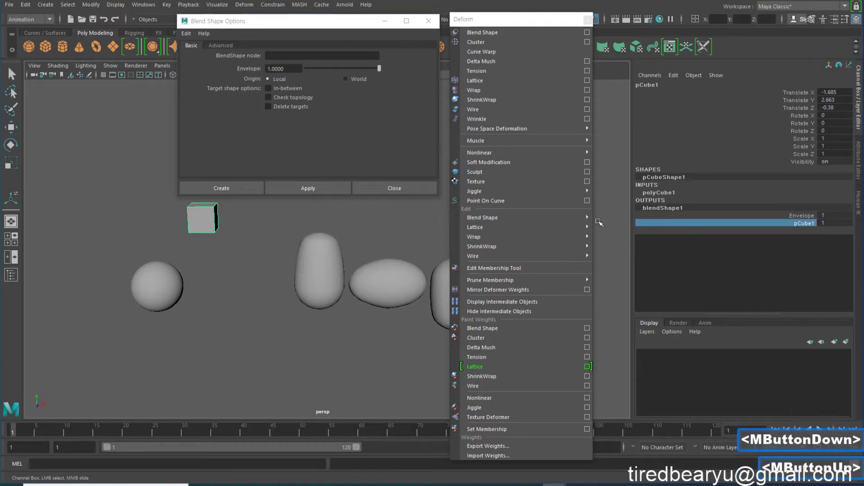
Undo the pCube1 weight edits and the creation of the cube blend shape.
key("z")
key("z")
key("z")
key("z")
key("z")
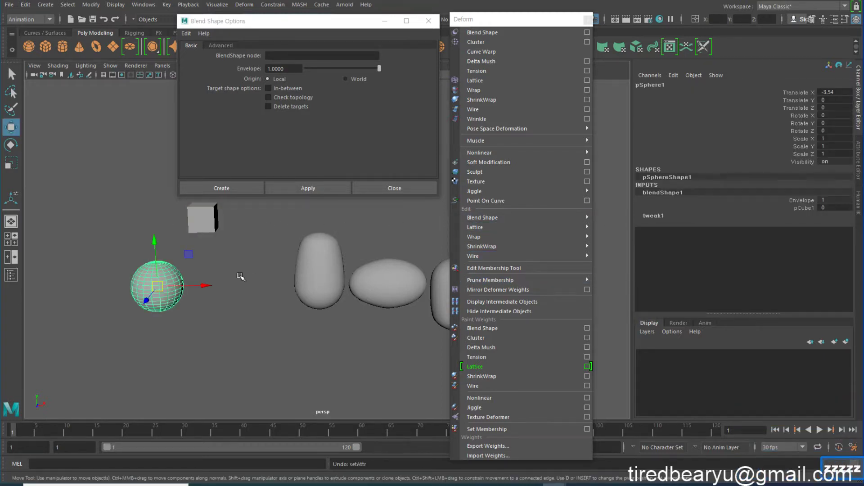
key("z")
key("z")
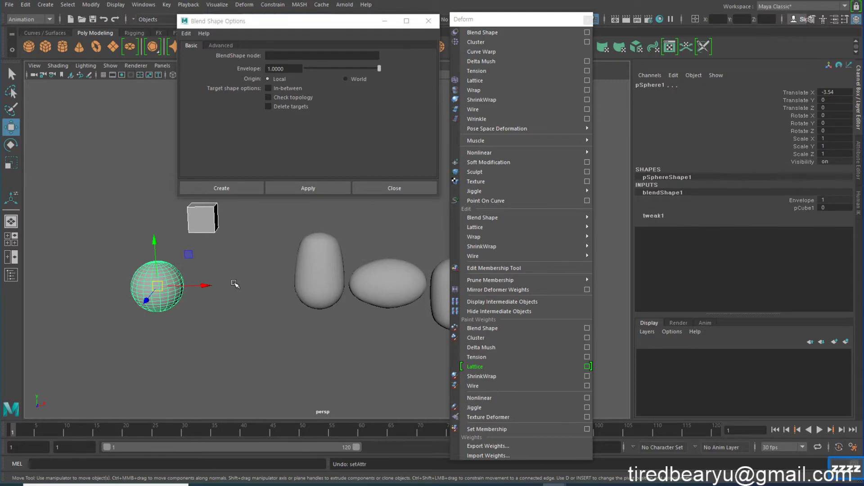
key("z")
key("z")
Create the blend shape from pCube1 to pSphere1 again with Check topology disabled.
left_click(216, 230)
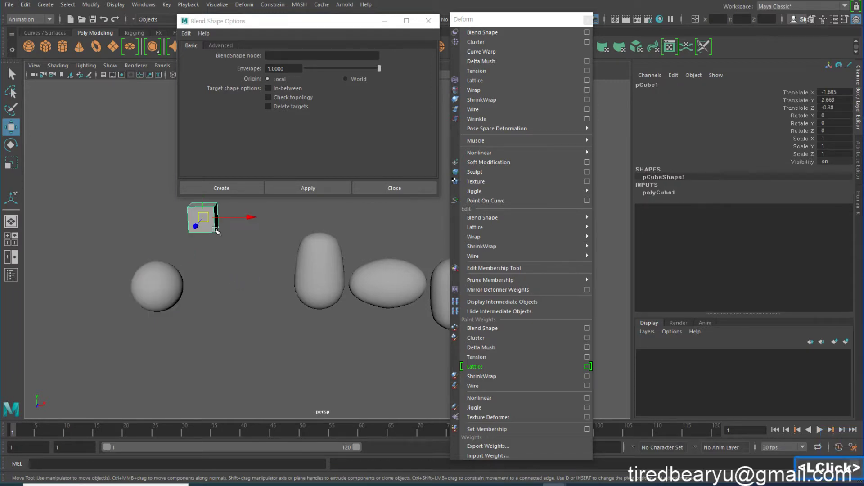
left_click(178, 289, "shift")
left_click(330, 187)
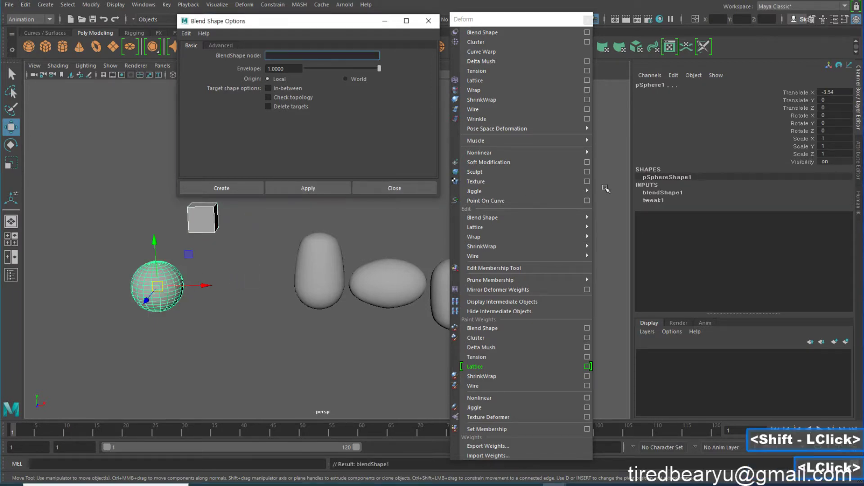
Undo an accidental move and scrub the pCube1 weight of the recreated blendShape1, then undo the edit.
left_click(661, 193)
middle_click_drag(357, 252, 602, 249)
key("z")
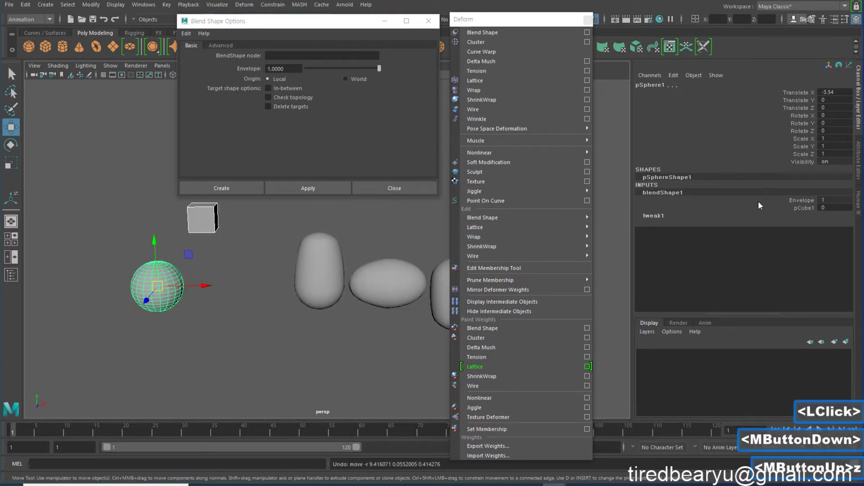
left_click(761, 208)
middle_click_drag(357, 235, 206, 260)
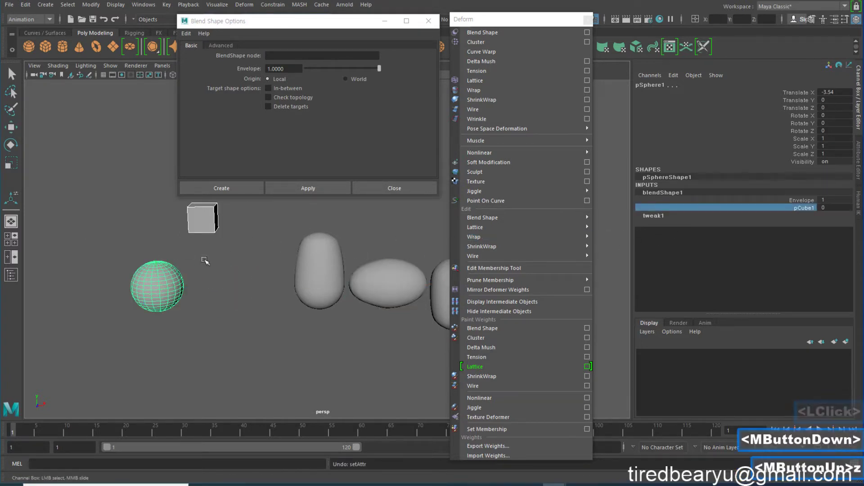
left_click(227, 276)
key("z")
Inspect pCube1's blend shape output and undo the repeated blend shape creation.
left_click(262, 238)
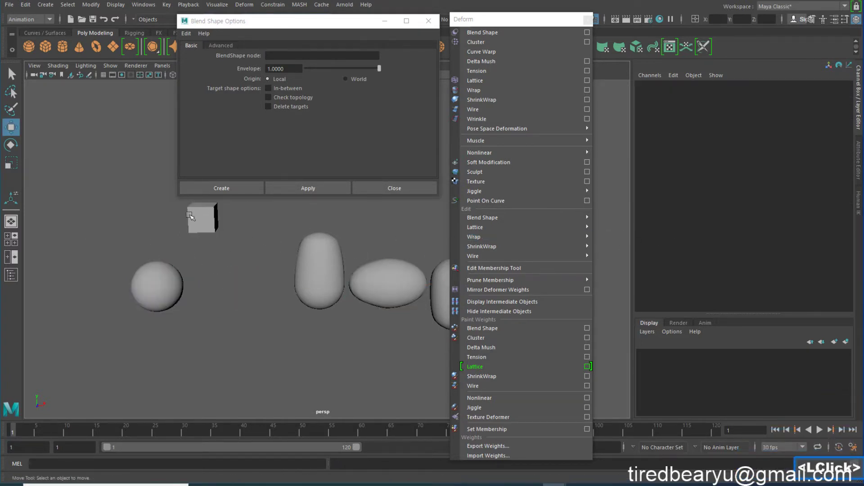
left_click(203, 219)
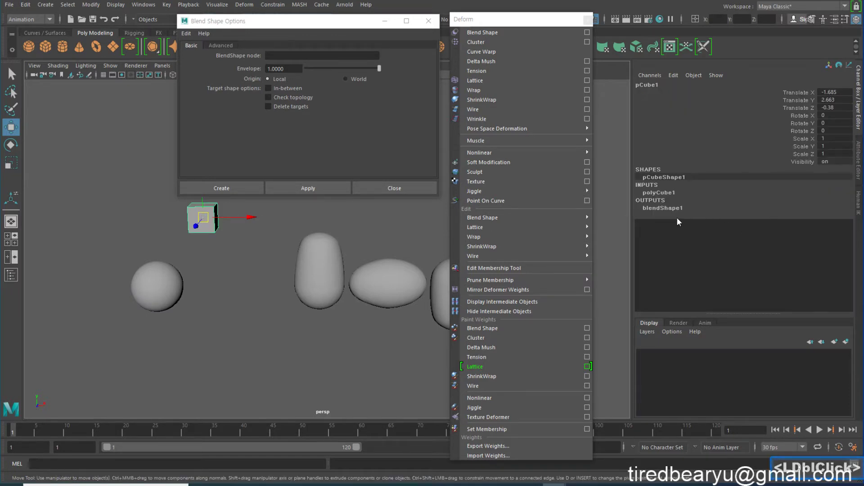
key("z")
key("z")
key("z")
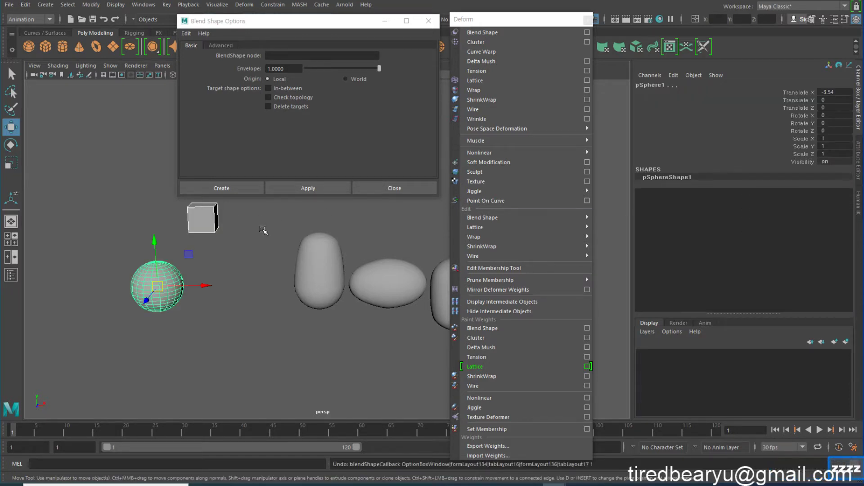
key("z")
Set pCube1's subdivisions in width, height and depth to 10.
left_click(236, 232)
left_click(203, 217)
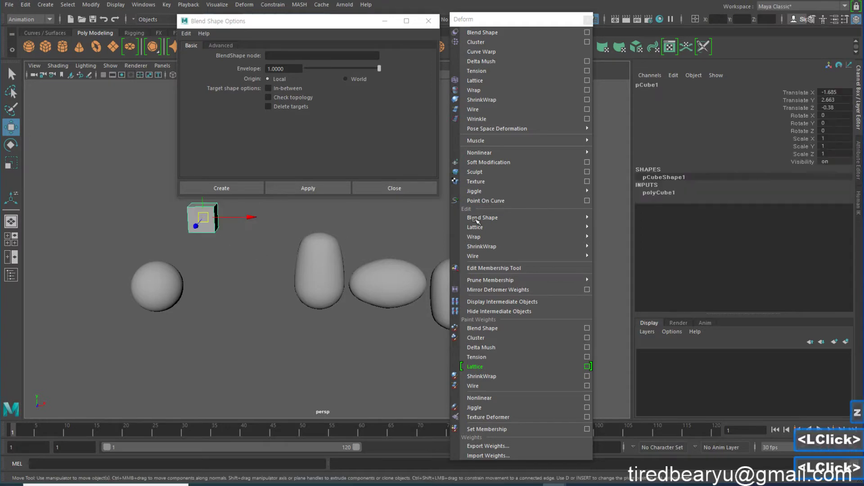
left_click(678, 194)
left_click_drag(791, 224, 791, 243)
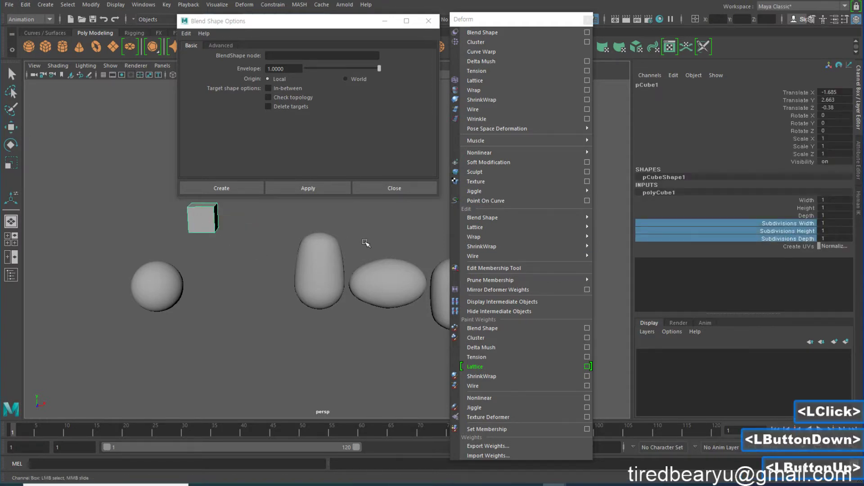
middle_click_drag(423, 242, 410, 241)
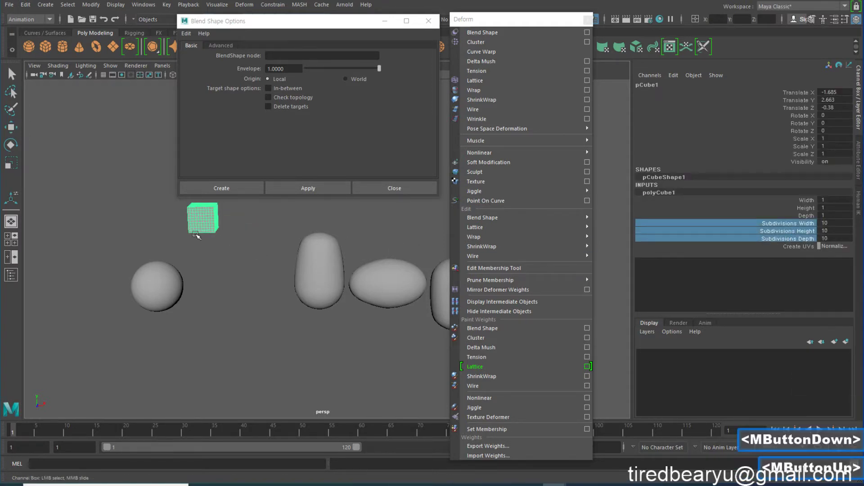
Create a blend shape with the subdivided pCube1 as target and pSphere1 as base, and expand blendShape1's attributes.
left_click(205, 217)
left_click(156, 298, "shift")
left_click(308, 188)
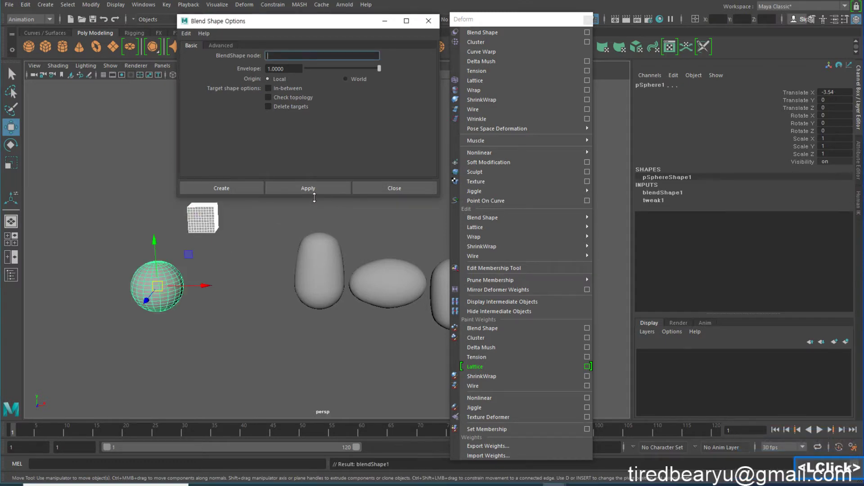
left_click(707, 194)
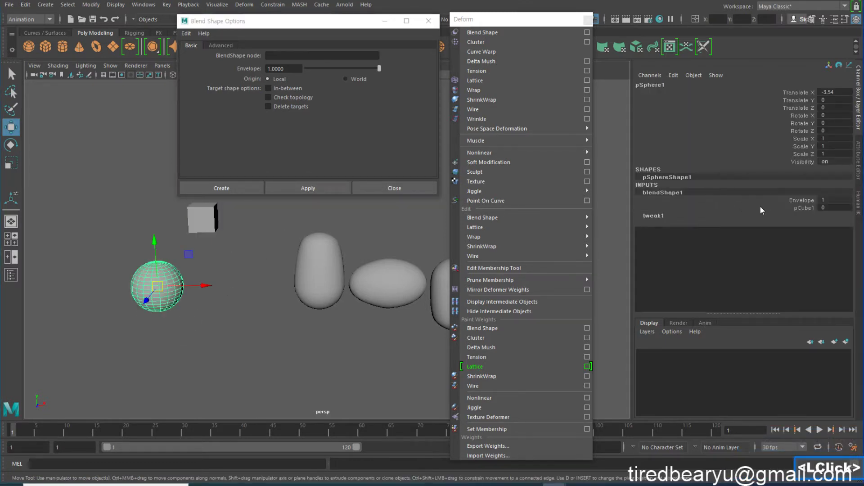
Scrub the pCube1 weight of blendShape1 and orbit around the sphere to examine how it deforms.
left_click(760, 207)
middle_click_drag(308, 228, 288, 230)
middle_click_drag(167, 265, 209, 284)
right_click_drag(209, 283, 341, 288, "alt")
middle_click_drag(136, 300, 215, 300, "alt")
left_click_drag(215, 300, 238, 275, "alt")
middle_click_drag(244, 271, 235, 235)
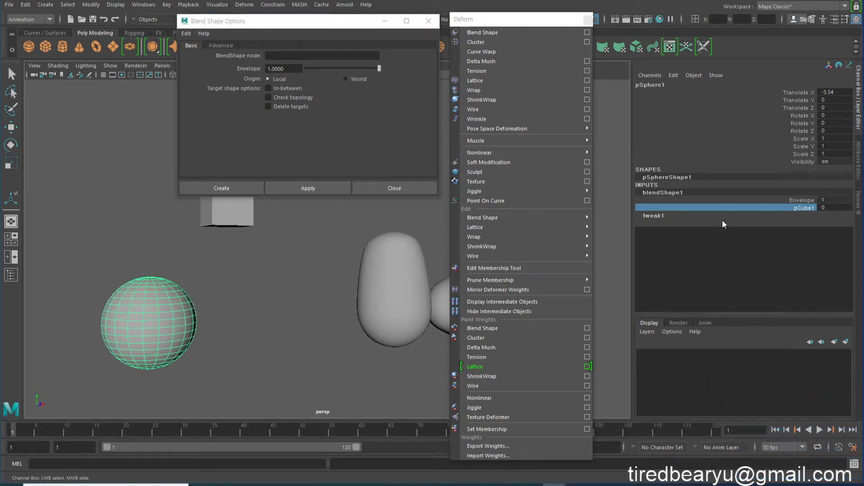
Enable Check topology in the blend shape options and enter zzzz as the BlendShape node name.
left_click(305, 97)
type("zzzz")
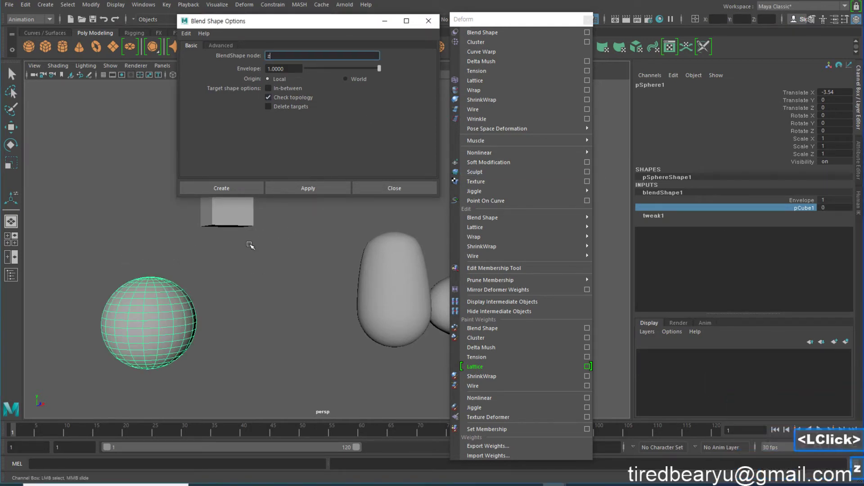
Check the cube's blend shape output and undo the blend shape between pCube1 and pSphere1.
left_click(233, 218)
left_click_drag(269, 256, 263, 256, "alt")
right_click_drag(263, 256, 229, 250, "alt")
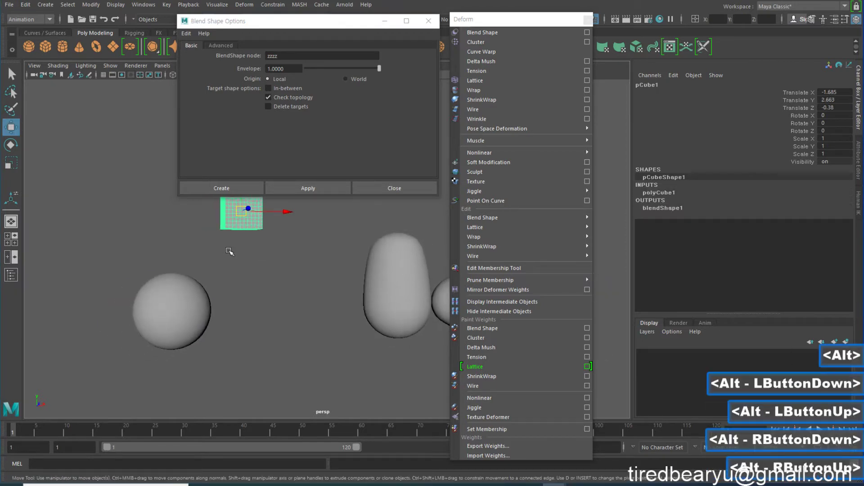
middle_click_drag(229, 250, 241, 266, "alt")
key("z")
key("z")
key("z")
key("z")
key("z")
key("z")
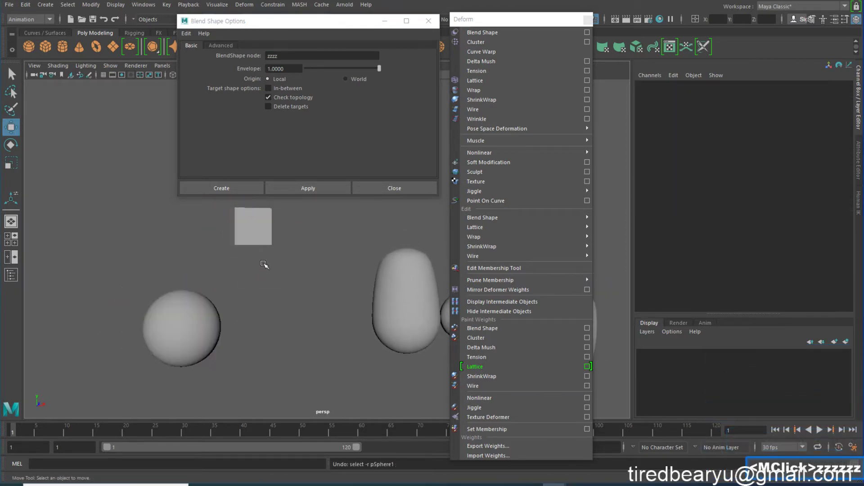
key("z")
Try to create a blend shape with pCube1 as target and pSphere1 as base using Check topology.
left_click(254, 238)
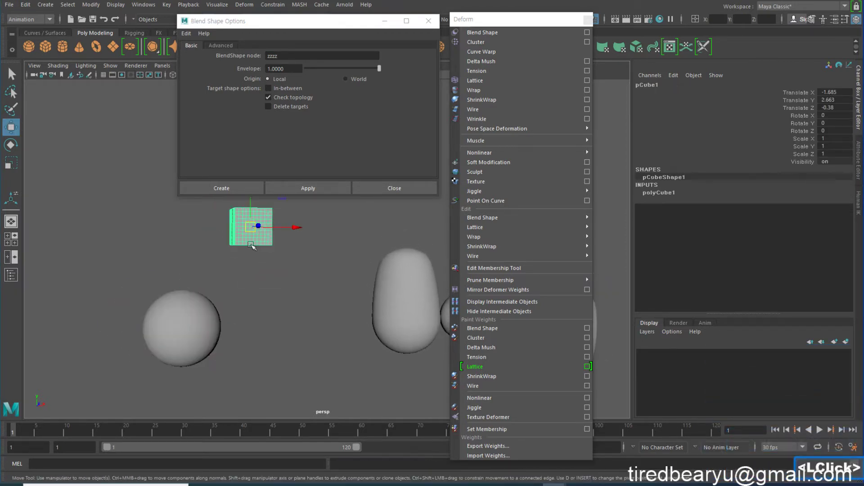
left_click(203, 310, "shift")
left_click(316, 188)
left_click(167, 298)
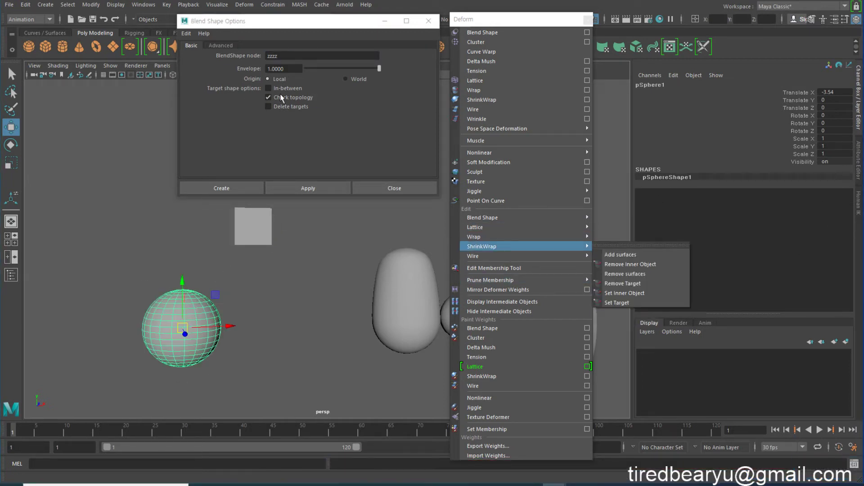
left_click(293, 232)
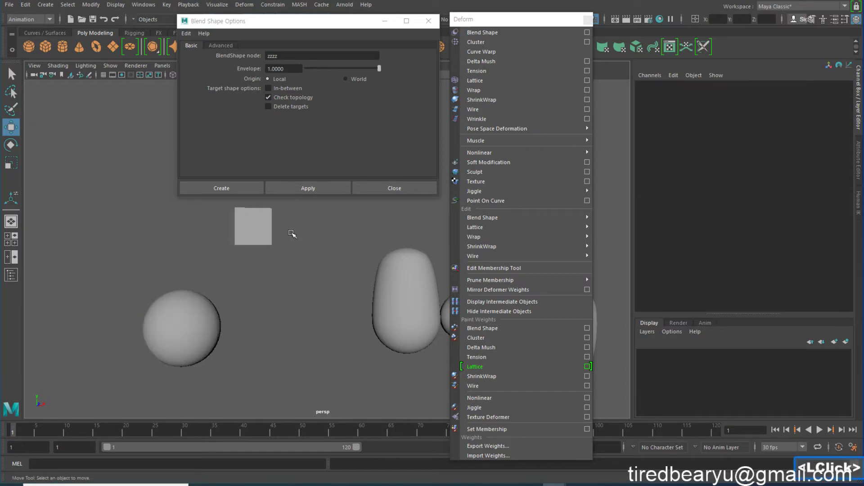
Try the cube-to-sphere blend shape again with Delete targets also enabled, and undo the remaining selections.
left_click(261, 225)
double_click(191, 305, "shift")
left_click(290, 108)
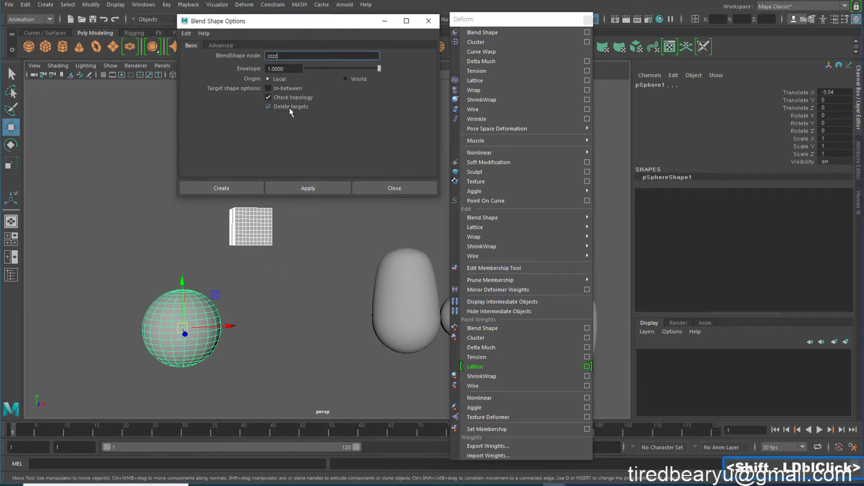
left_click(294, 188)
left_click(257, 245)
left_click(252, 231)
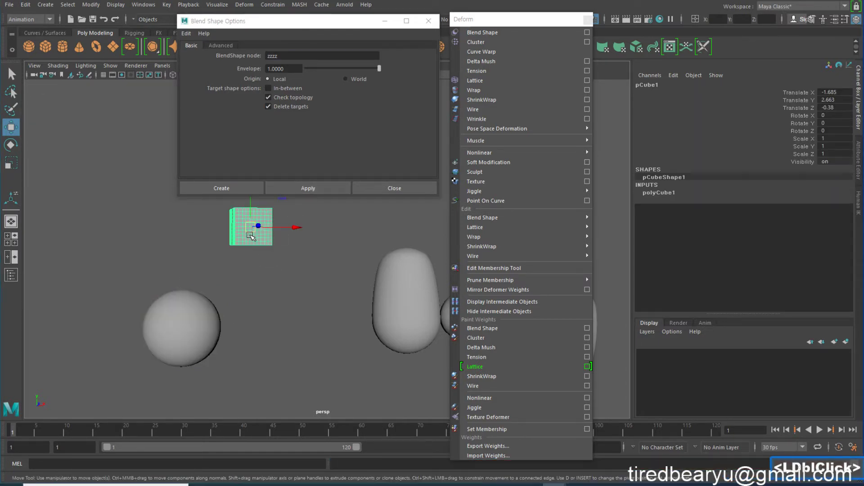
double_click(189, 306, "shift")
key("ctrl+z")
key("z")
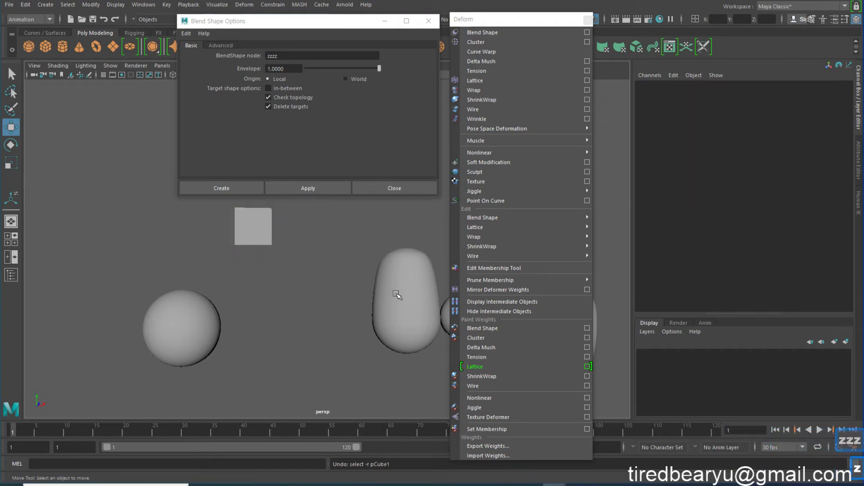
Delete the cube pCube1 from the scene.
left_click(393, 295)
left_click(254, 236)
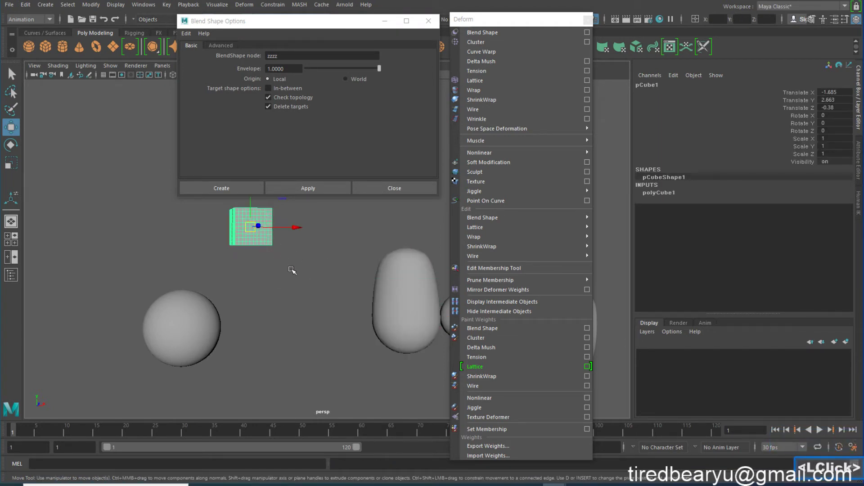
key("Delete")
Create a blend shape from the tall deformed sphere onto pSphere1 with Delete targets enabled, and undo it to restore the target.
left_click(411, 293)
left_click(170, 309, "shift")
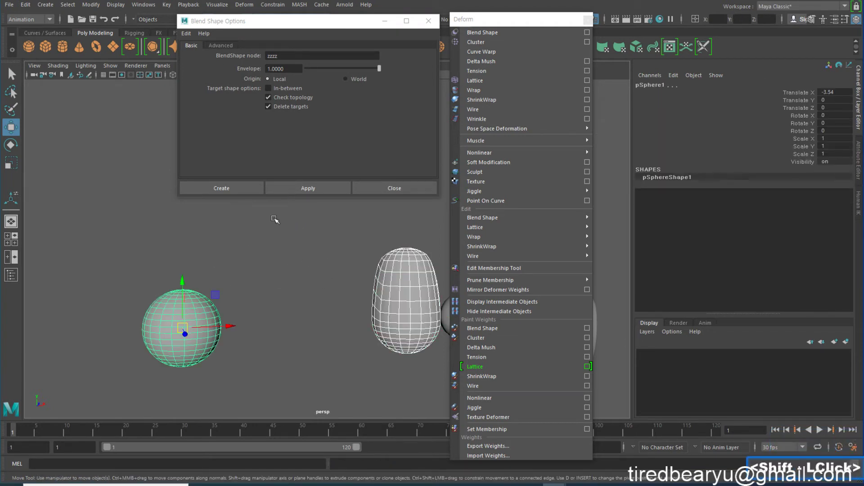
double_click(296, 193)
middle_click_drag(348, 260, 269, 250, "alt")
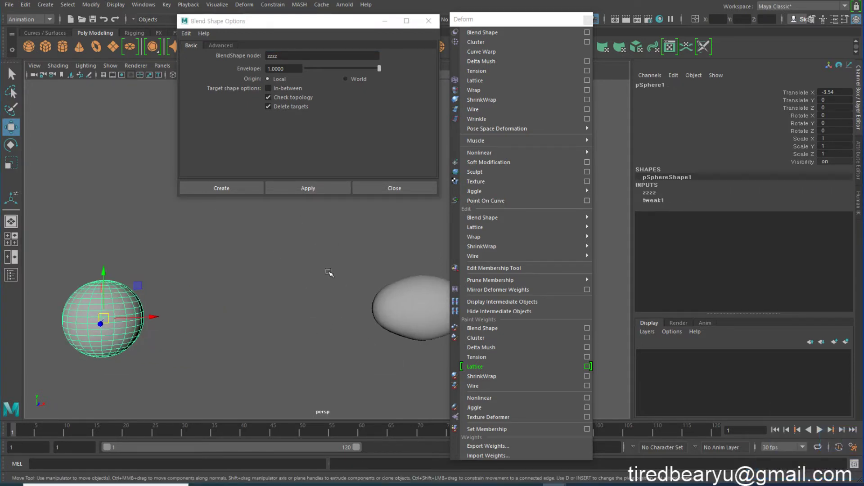
key("ctrl+z")
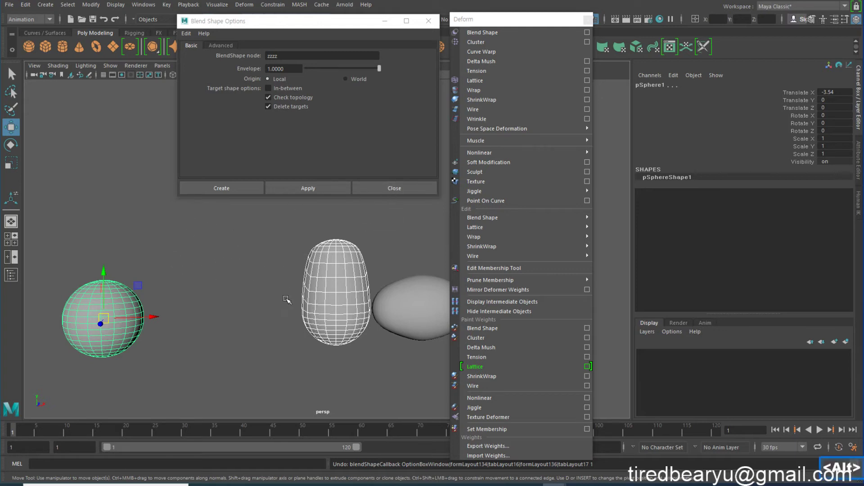
middle_click_drag(289, 293, 238, 299, "alt")
right_click_drag(238, 300, 239, 295, "alt")
left_click_drag(239, 295, 243, 282, "alt")
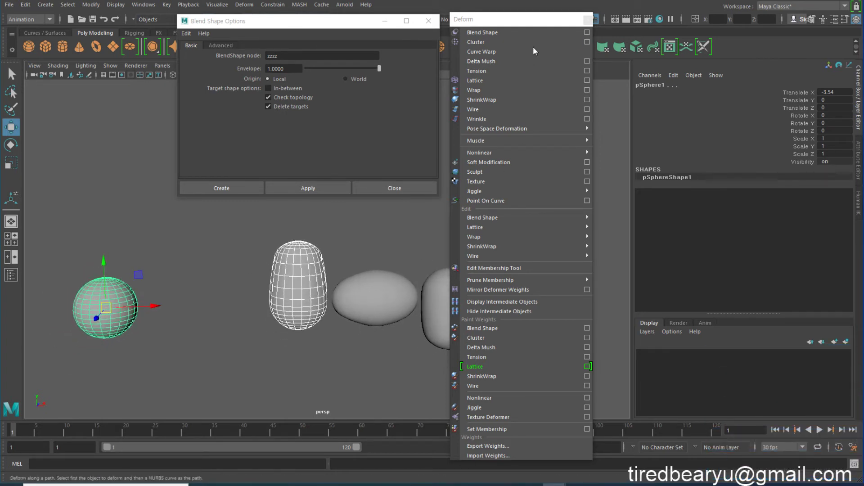
Disable Delete targets and clear the BlendShape node name in the blend shape options.
left_click_drag(493, 20, 553, 15)
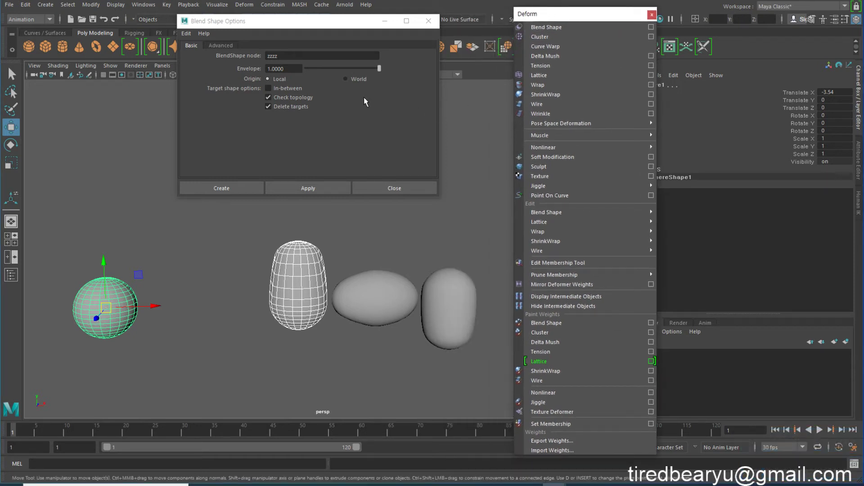
left_click(299, 106)
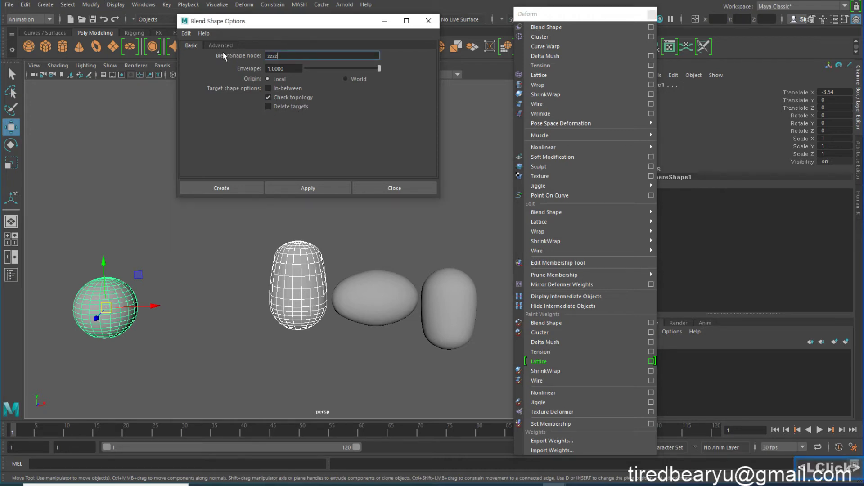
left_click_drag(283, 56, 202, 59)
key("BackSpace")
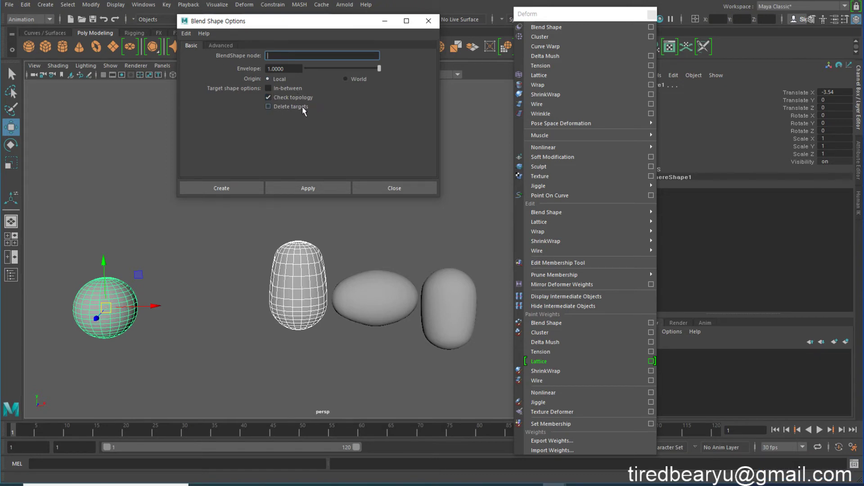
Reset the blend shape options to their defaults and close the options window.
left_click(186, 33)
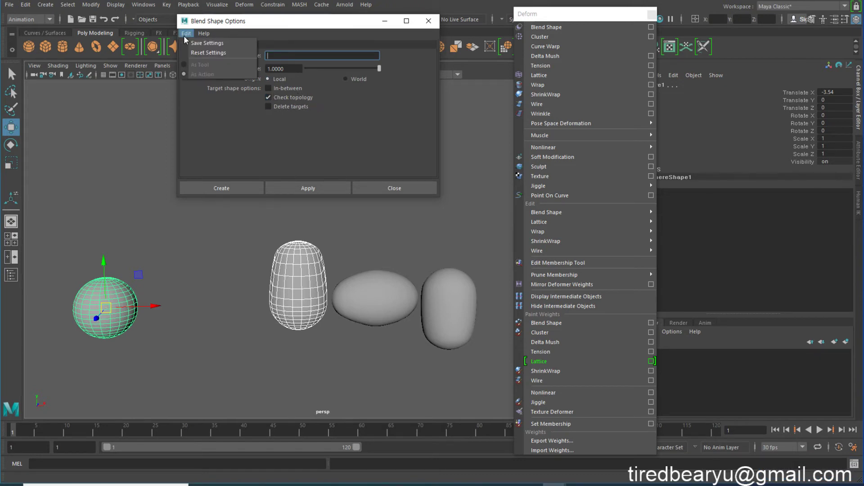
left_click(208, 56)
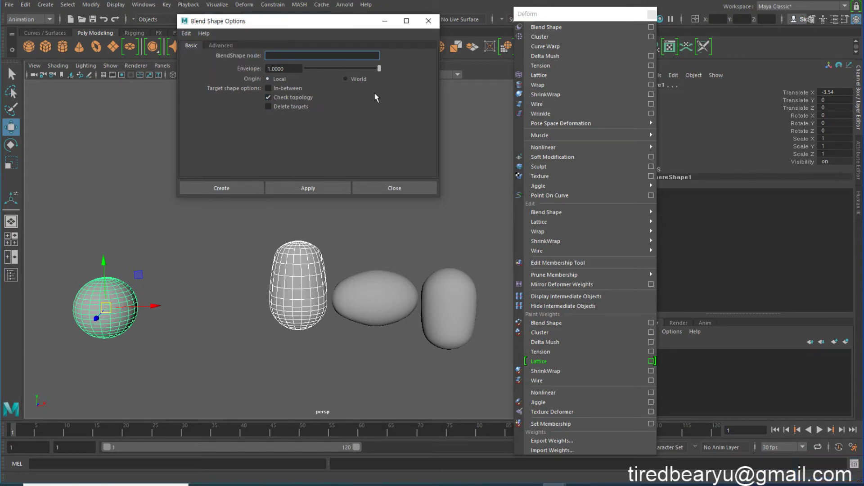
double_click(392, 188)
Create a blend shape with the three deformed spheres as targets, starting from the farthest, and pSphere1 as base.
left_click(471, 220)
left_click(450, 298)
left_click(374, 297, "shift")
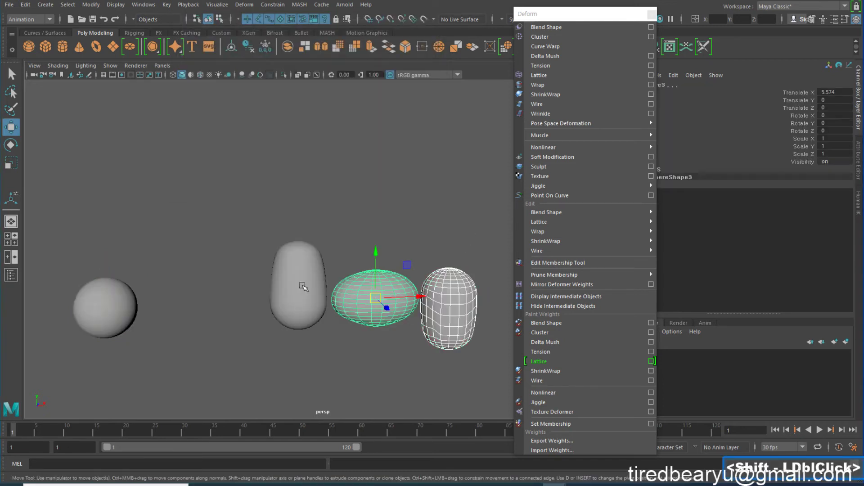
left_click(299, 284, "shift")
left_click(112, 315, "shift")
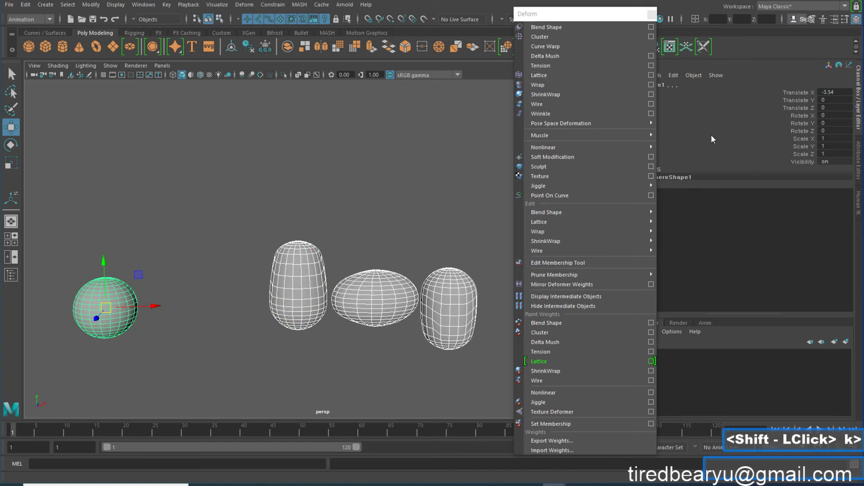
left_click(593, 30)
Select pSphere1 and expand the attributes of its blendShape1 input.
left_click(194, 288)
left_click(116, 315)
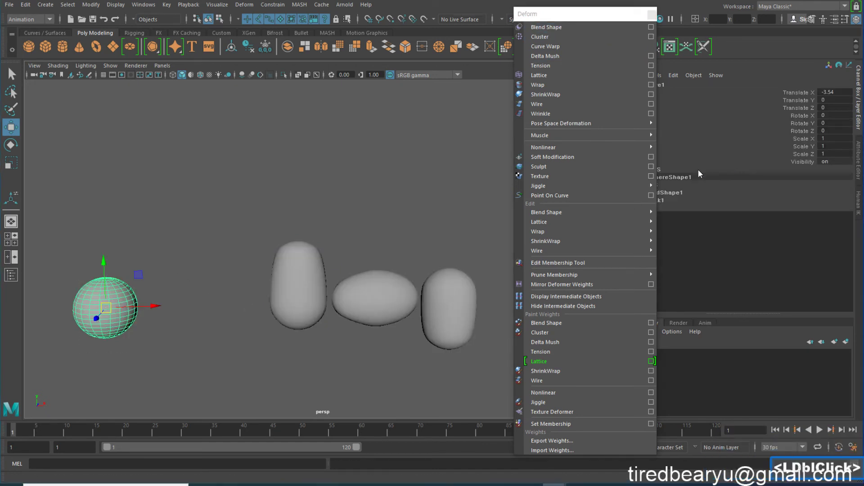
left_click(676, 191)
left_click(779, 215)
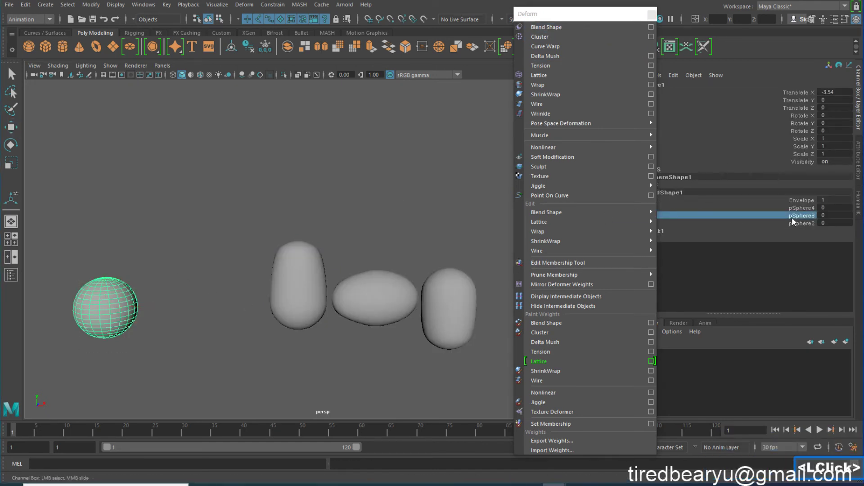
Scrub the pSphere4, pSphere3 and pSphere2 weights one at a time, undoing each change.
left_click(804, 208)
middle_click_drag(315, 176, 376, 174)
key("ctrl+z")
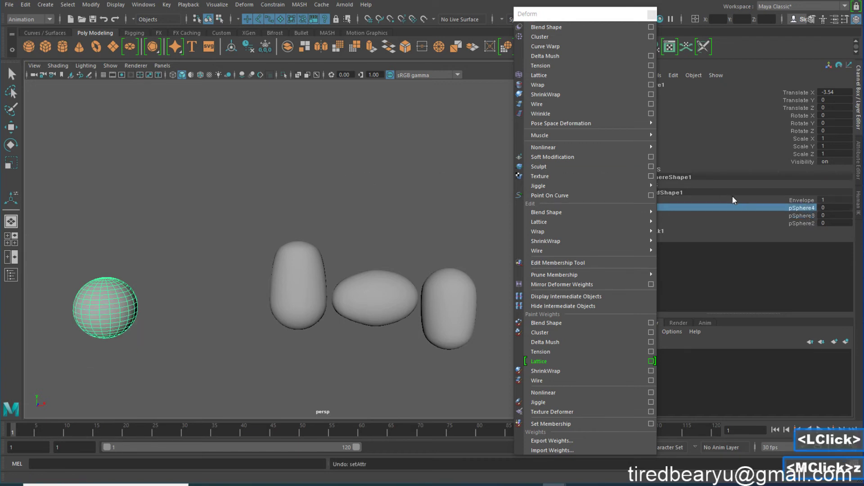
left_click(799, 216)
middle_click_drag(222, 216, 297, 217)
key("ctrl+z")
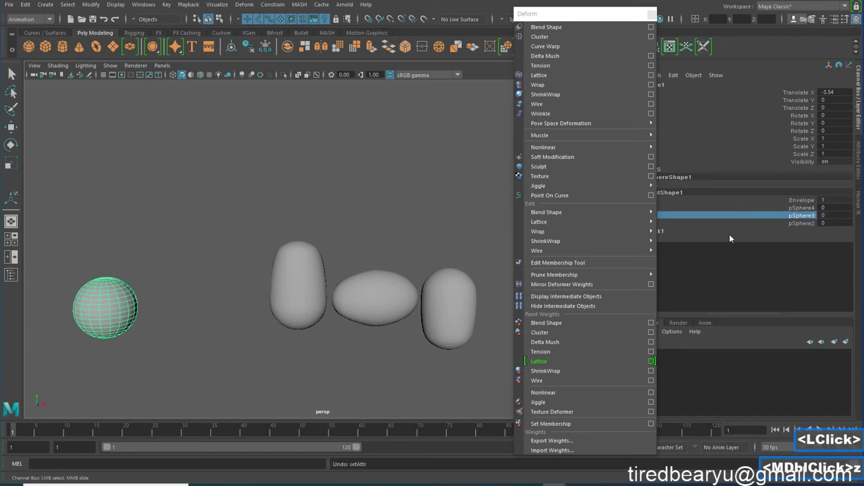
left_click(801, 223)
middle_click_drag(396, 234, 491, 252)
key("ctrl+z")
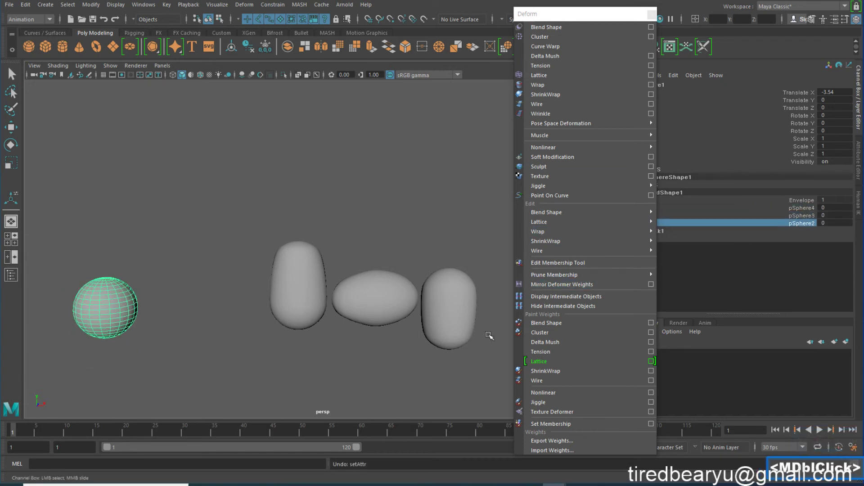